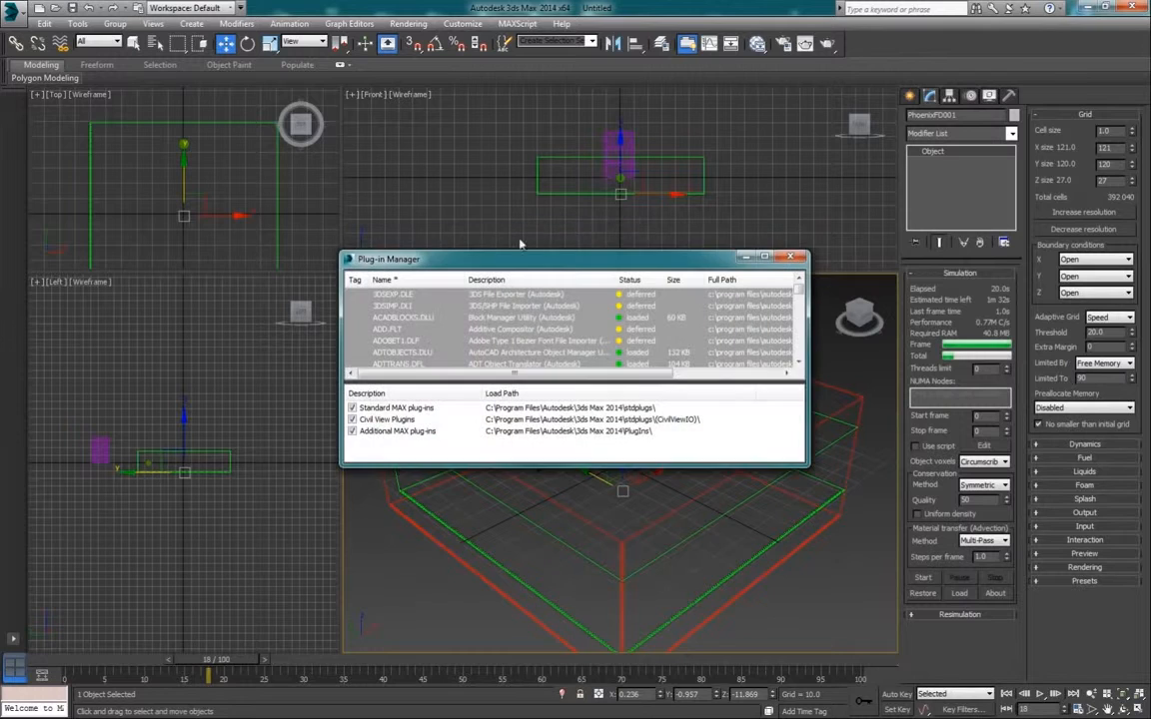
Step: Close the Plug-in Manager window
left_click(791, 258)
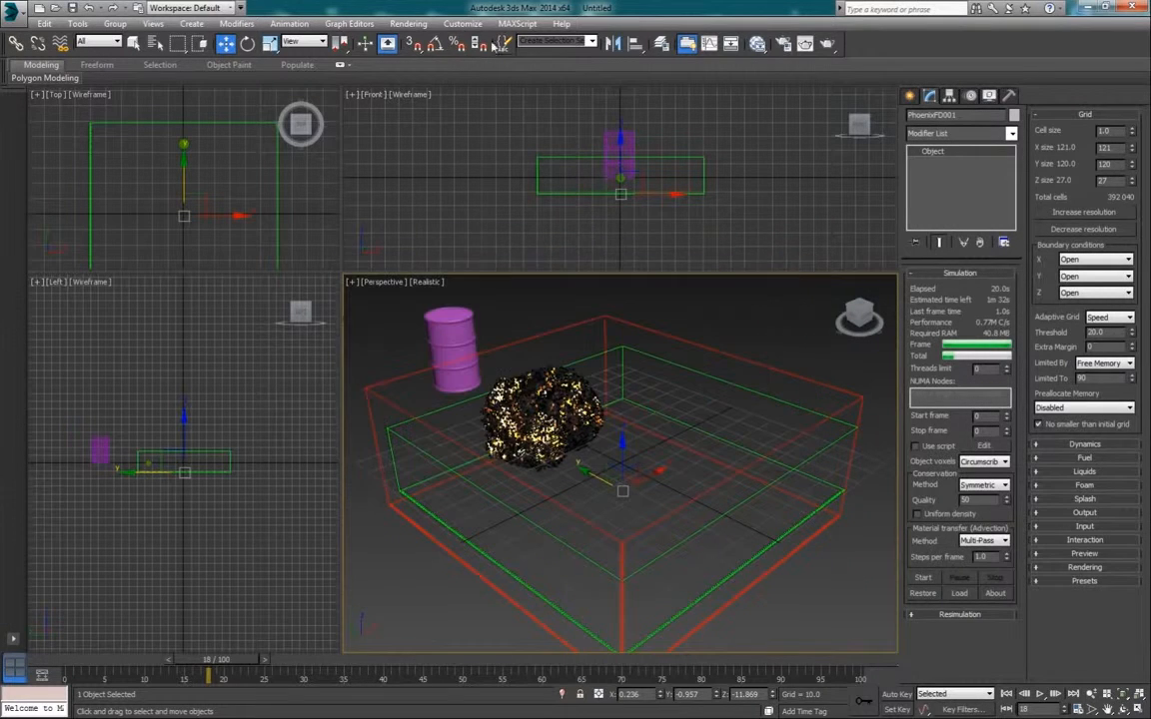
left_click(463, 23)
left_click(482, 203)
left_click(591, 254)
left_click_drag(562, 280, 457, 227)
left_click(470, 377)
left_click(584, 484)
Step: Set the Phoenix FD simulator's dynamics to a Vorticity of 0.05 and a Cooling of 0.3
left_click(1069, 444)
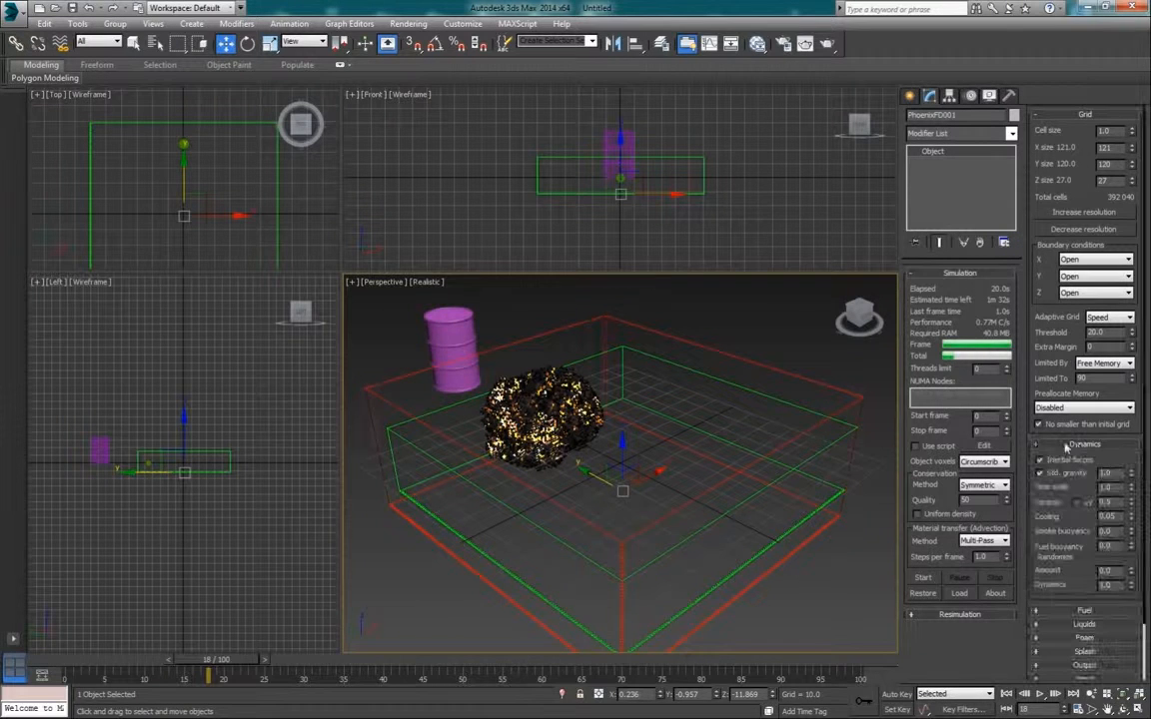
scroll(1129, 481, "down", 2)
key("Return")
left_click(1072, 482)
left_click_drag(1107, 476, 1120, 478)
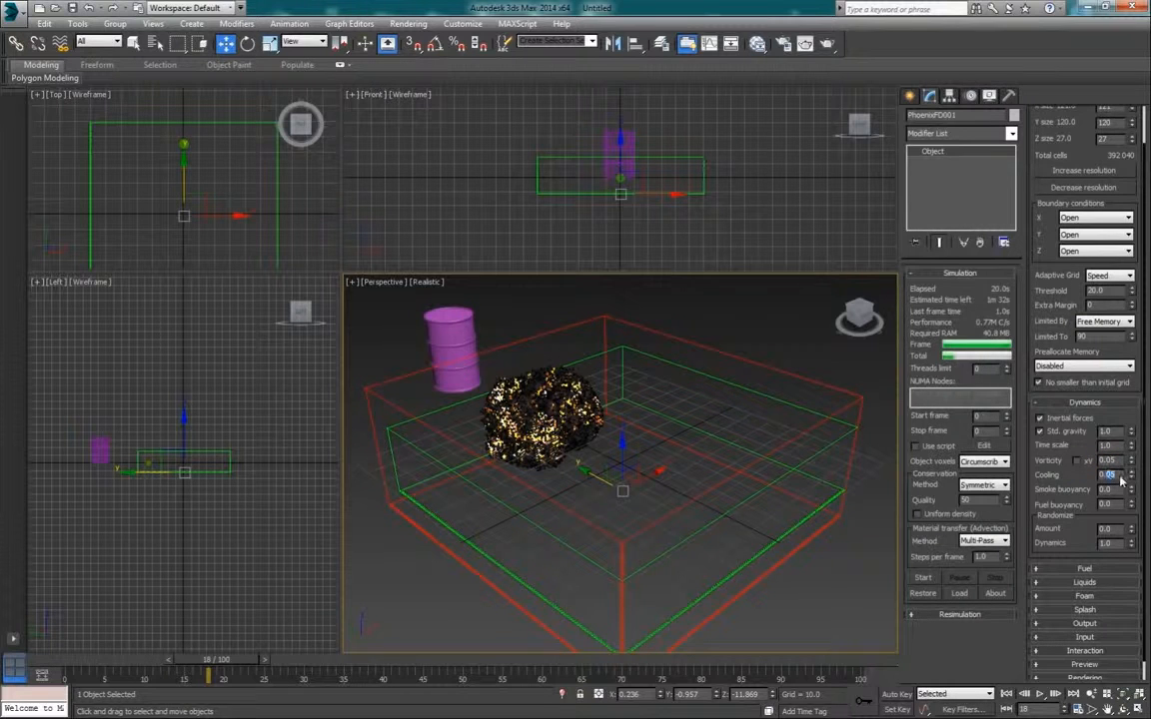
type("3")
key("Return")
Step: Set the simulator's Randomize Amount to 0.15 and run the simulation, stopping it at about frame 12
left_click_drag(1106, 530, 1123, 529)
type("15")
key("Return")
left_click(923, 578)
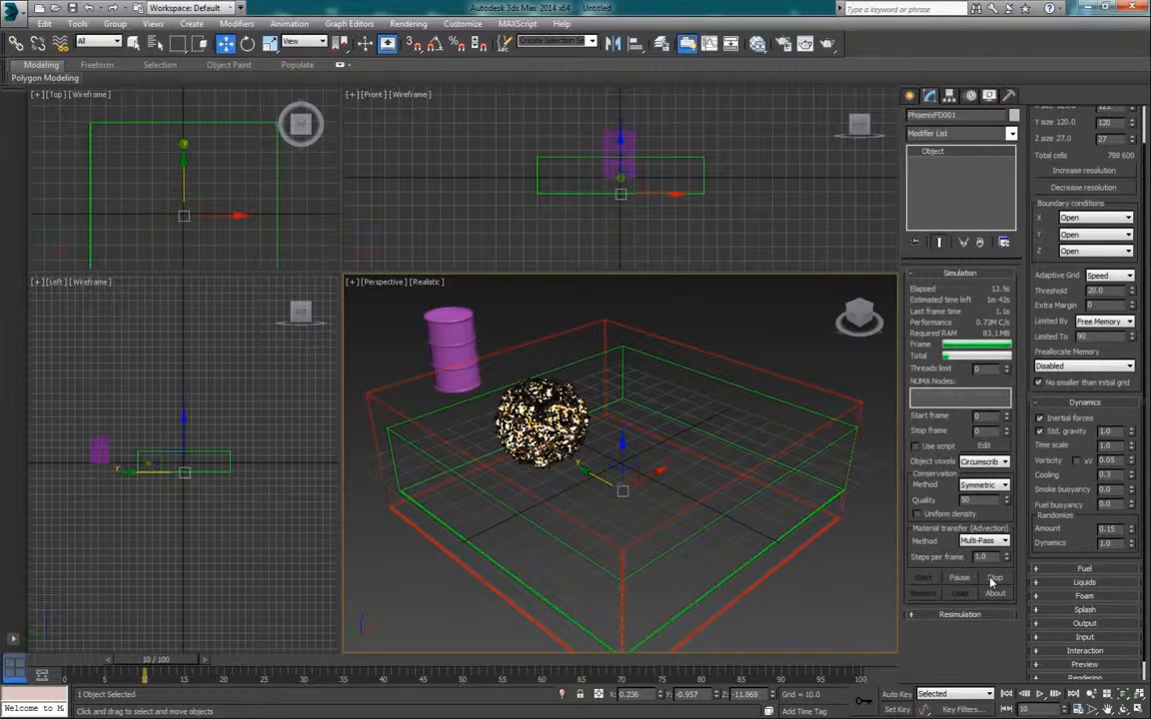
left_click(994, 579)
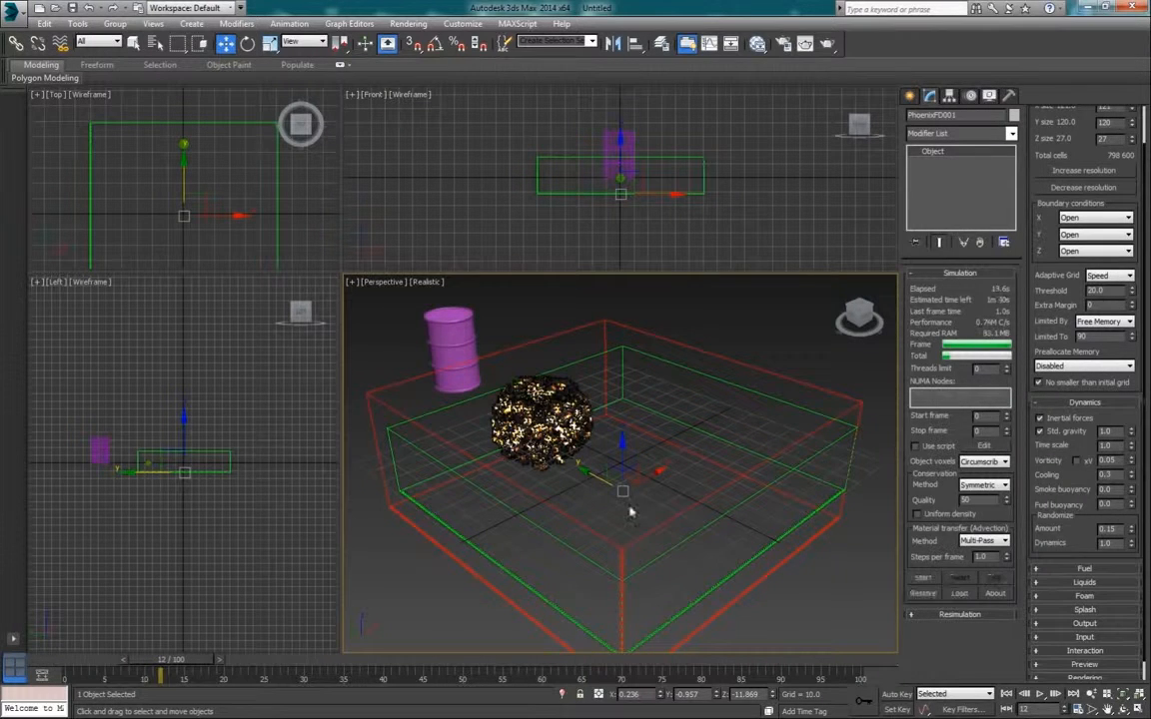
Step: Move the purple barrel across to the back corner of the simulation grid
left_click(423, 322)
left_click_drag(427, 340, 647, 387)
left_click(480, 313)
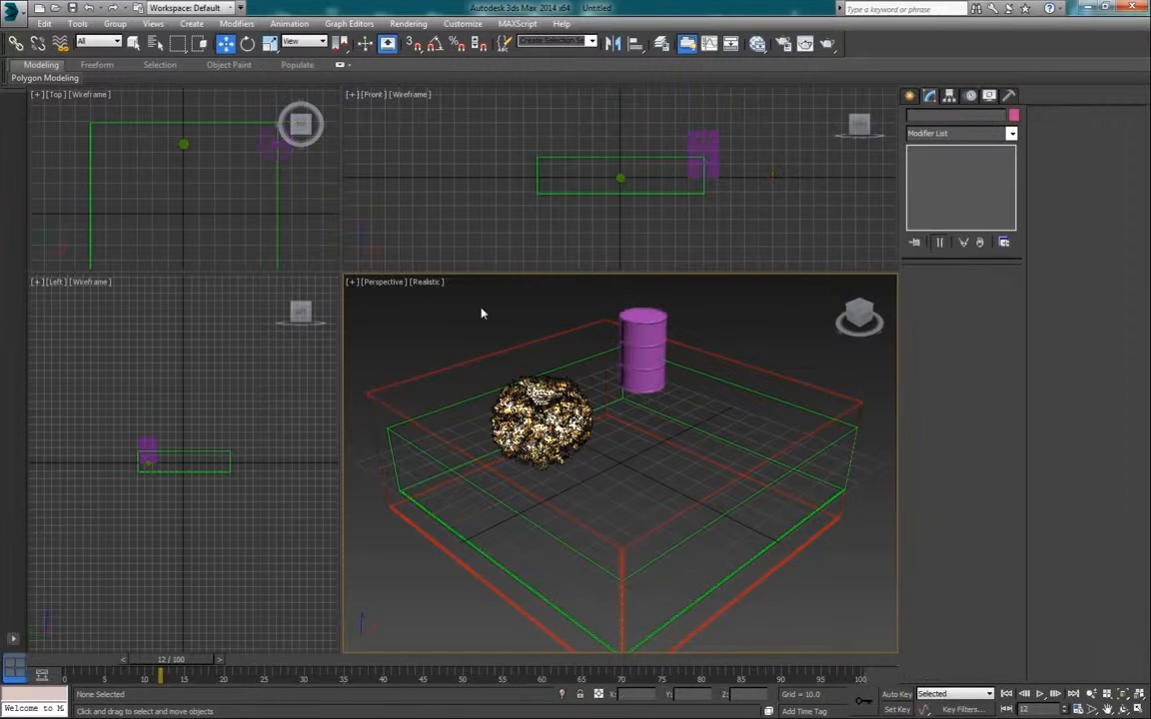
left_click(575, 369)
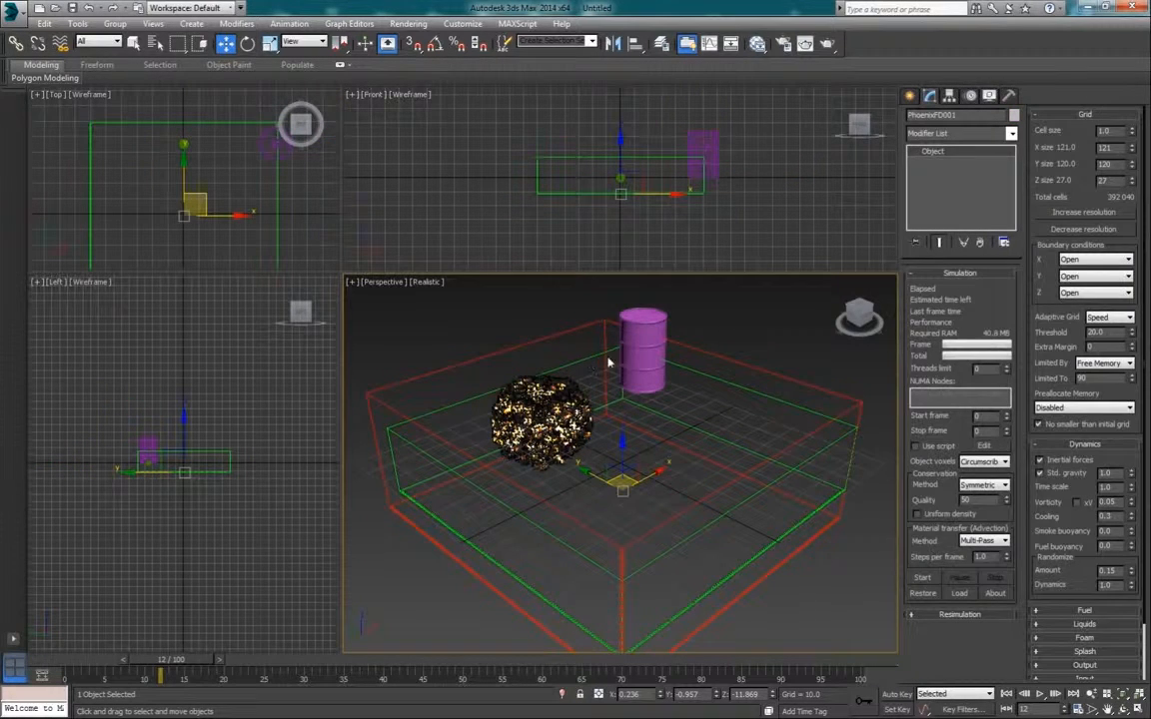
Step: Return the timeline to frame 0 and clear the selection
left_click(182, 150)
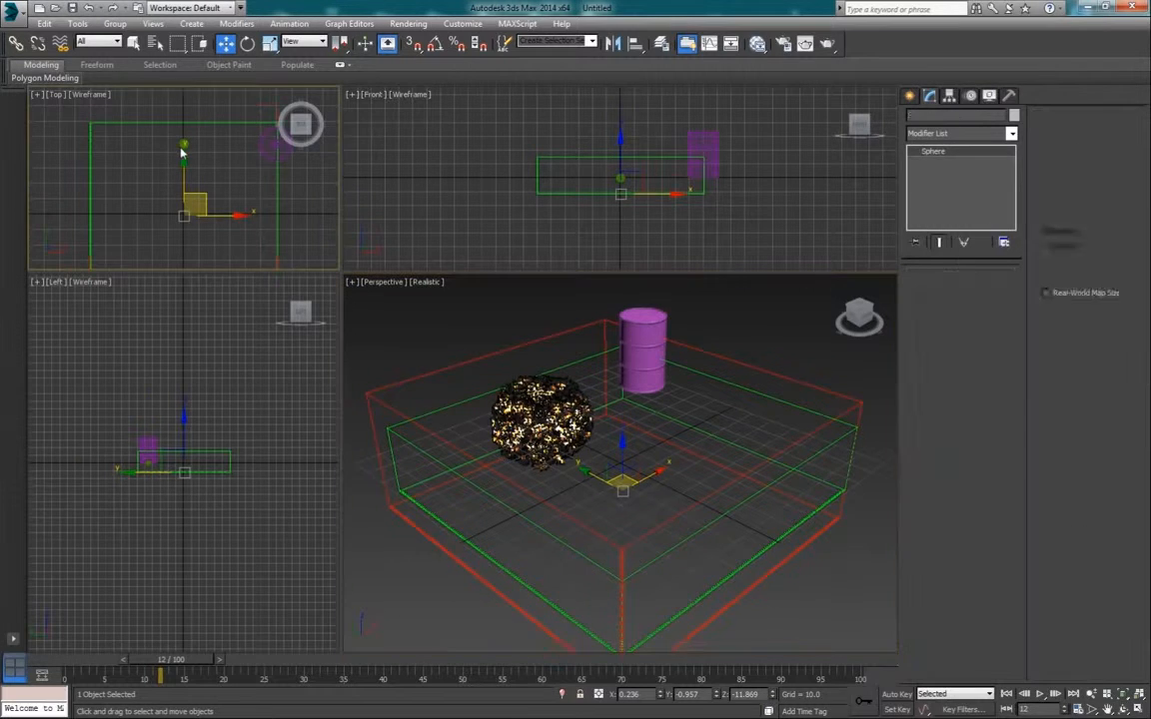
left_click(517, 334)
left_click(508, 348)
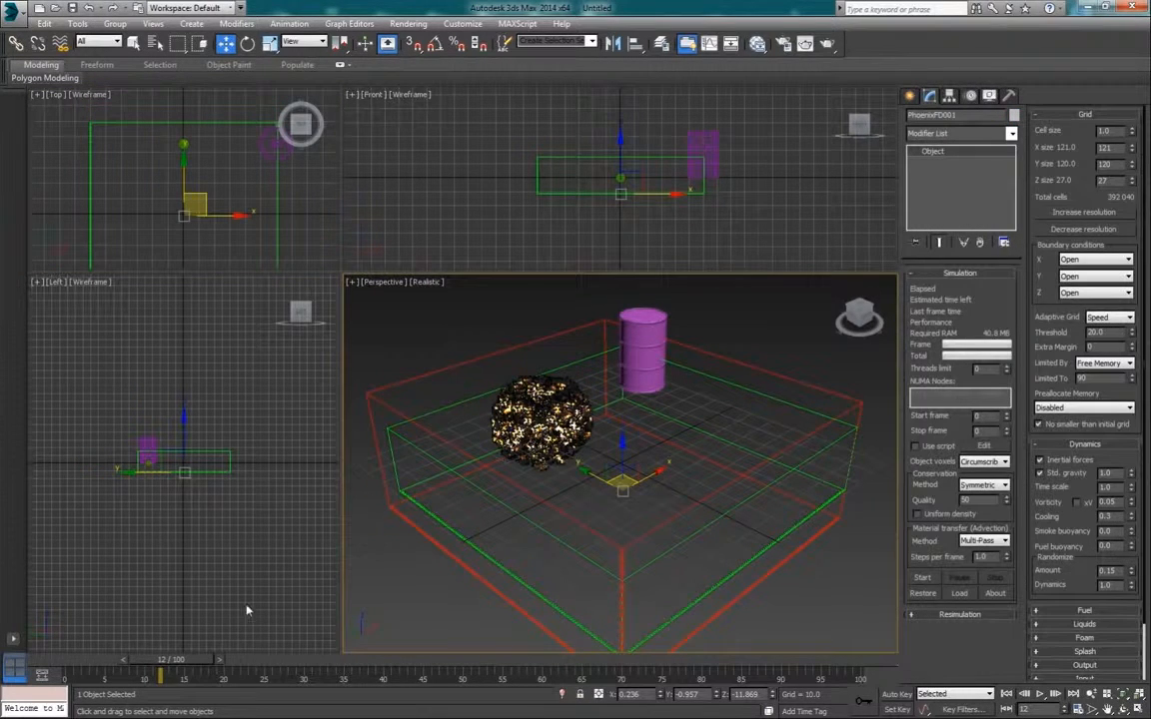
left_click_drag(176, 661, 60, 661)
left_click(368, 480)
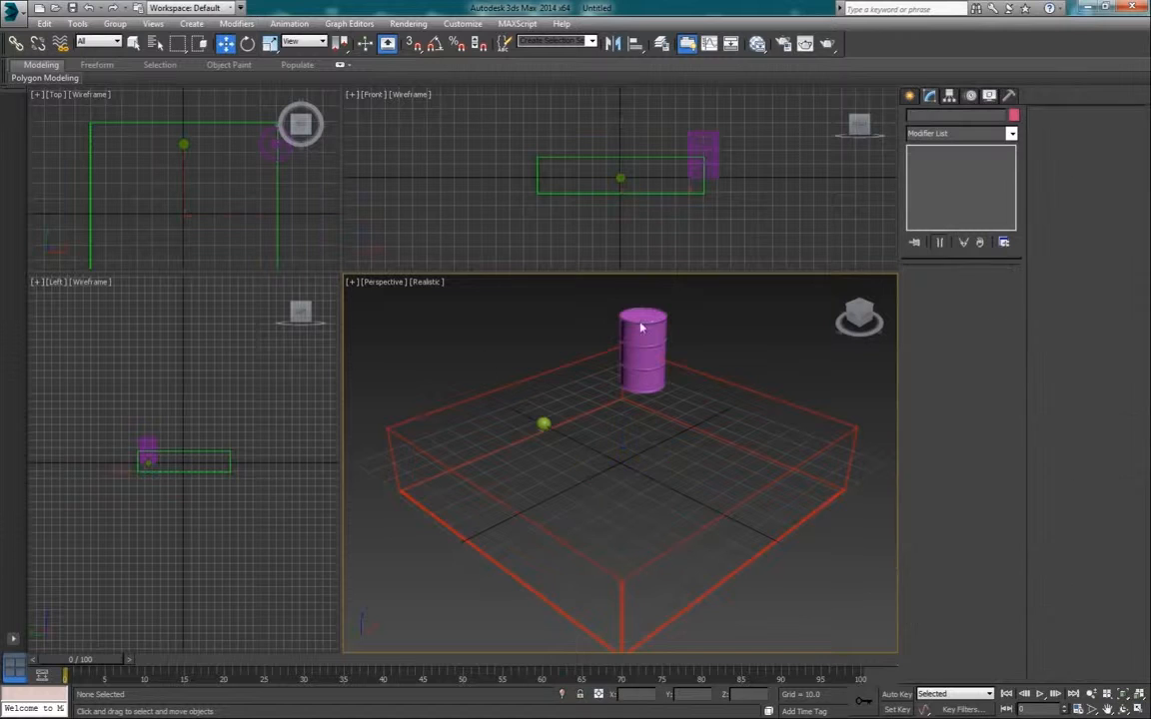
Step: Create a standard sphere beside the green one in the Top view and set its radius to 3.3
left_click(914, 96)
left_click(913, 117)
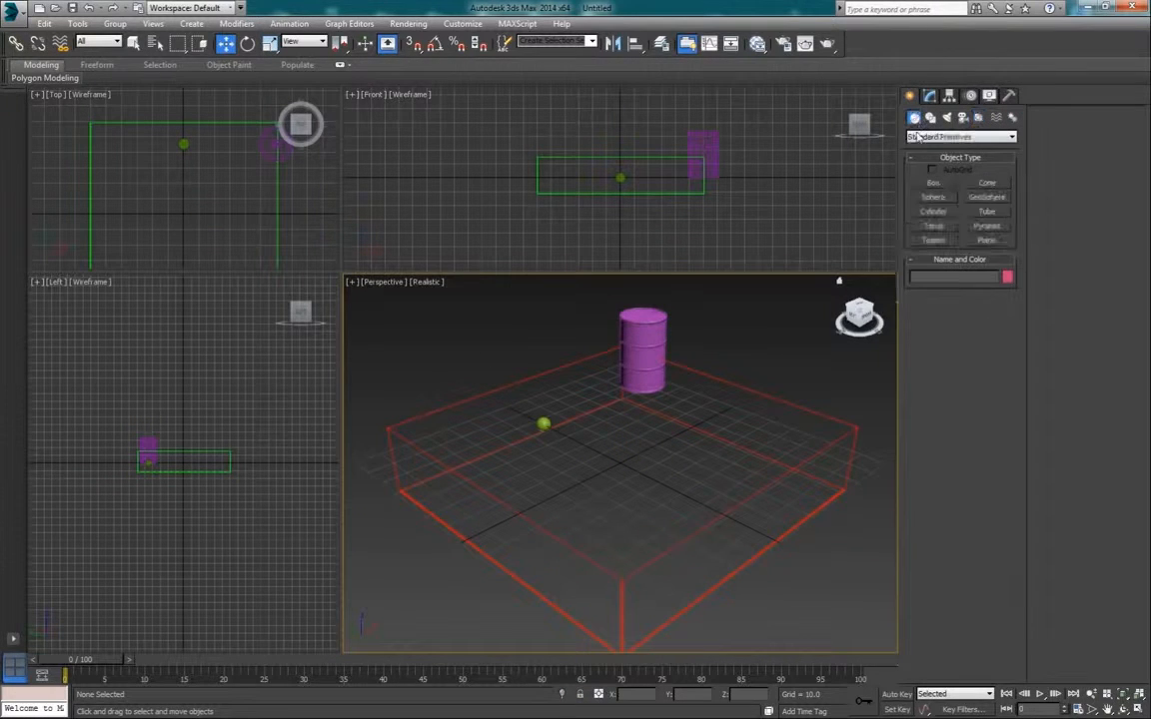
left_click(933, 197)
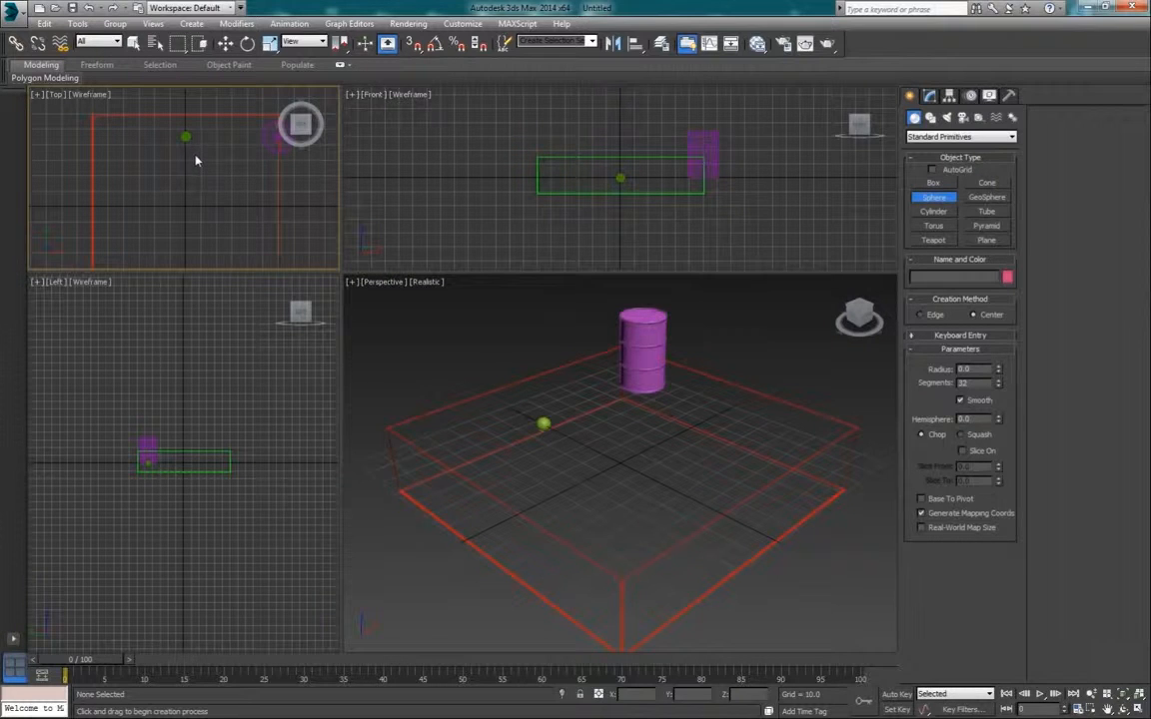
left_click_drag(195, 157, 195, 153)
left_click_drag(983, 369, 896, 371)
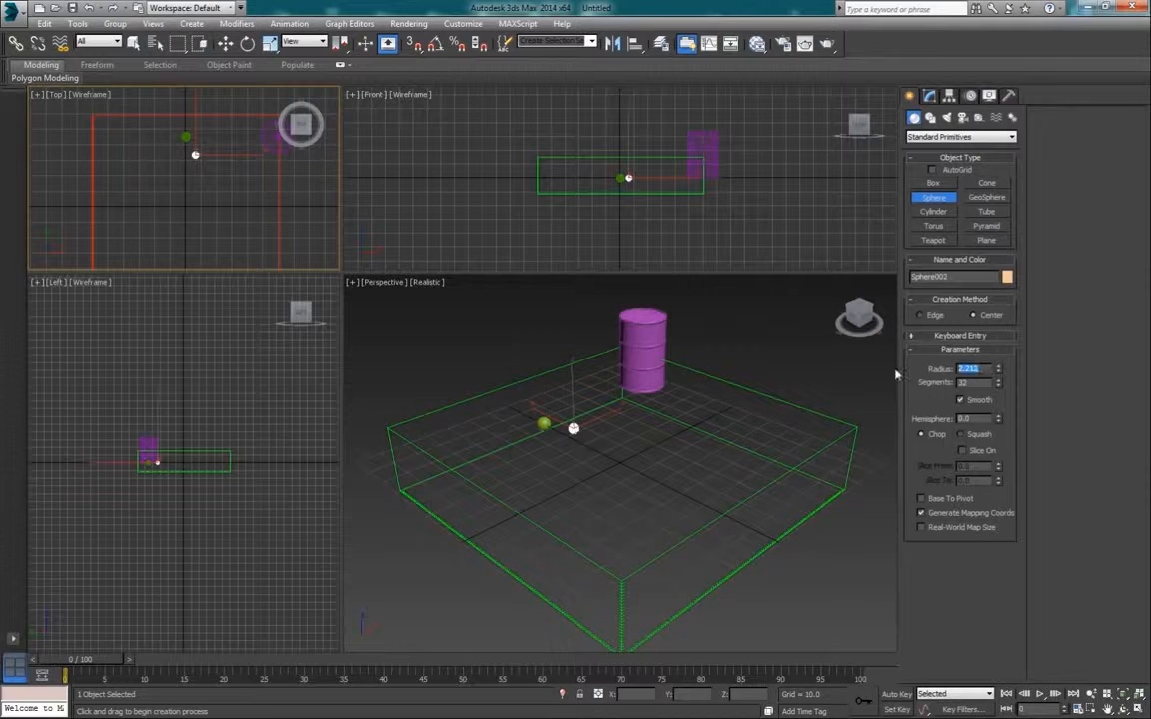
type("3.3")
key("Return")
Step: Add a sphere offset to the other side of the row in the Top view and set its radius to 2.7
left_click_drag(179, 179, 178, 170)
double_click(974, 370)
type("2.7")
key("Return")
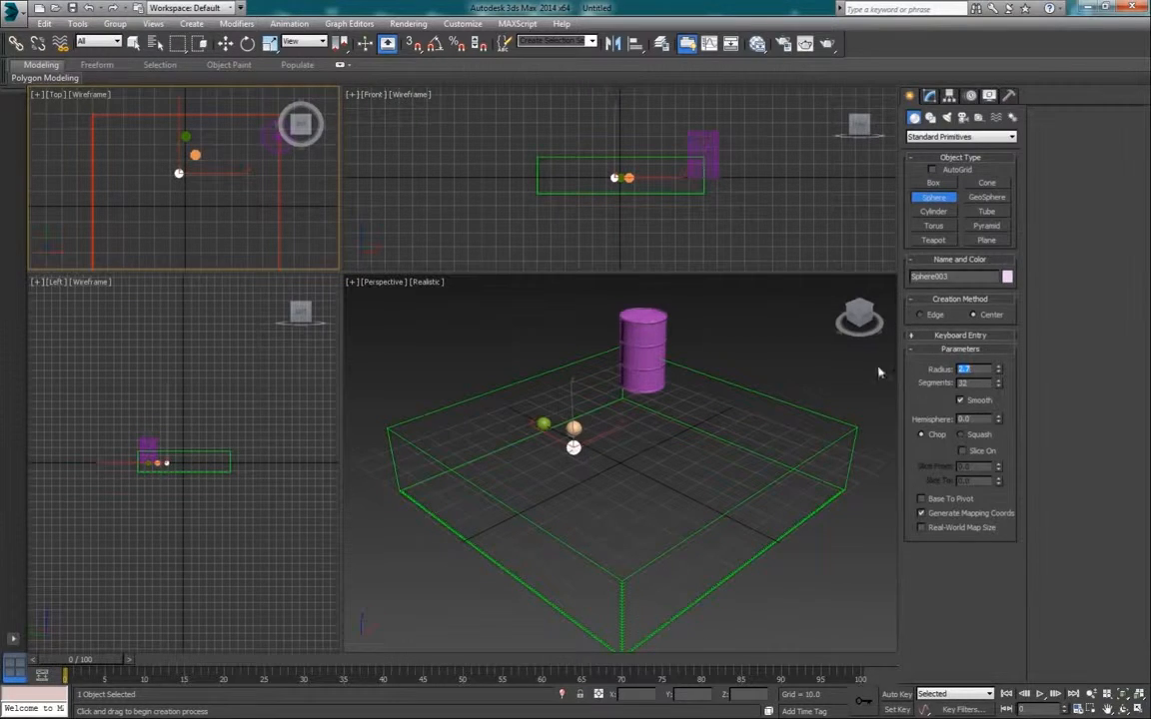
Step: Add a fourth sphere farther along the row in the Top view and set its radius to 3.4
left_click(200, 191)
left_click_drag(200, 188, 197, 183)
double_click(982, 371)
type("1.4")
key("Return")
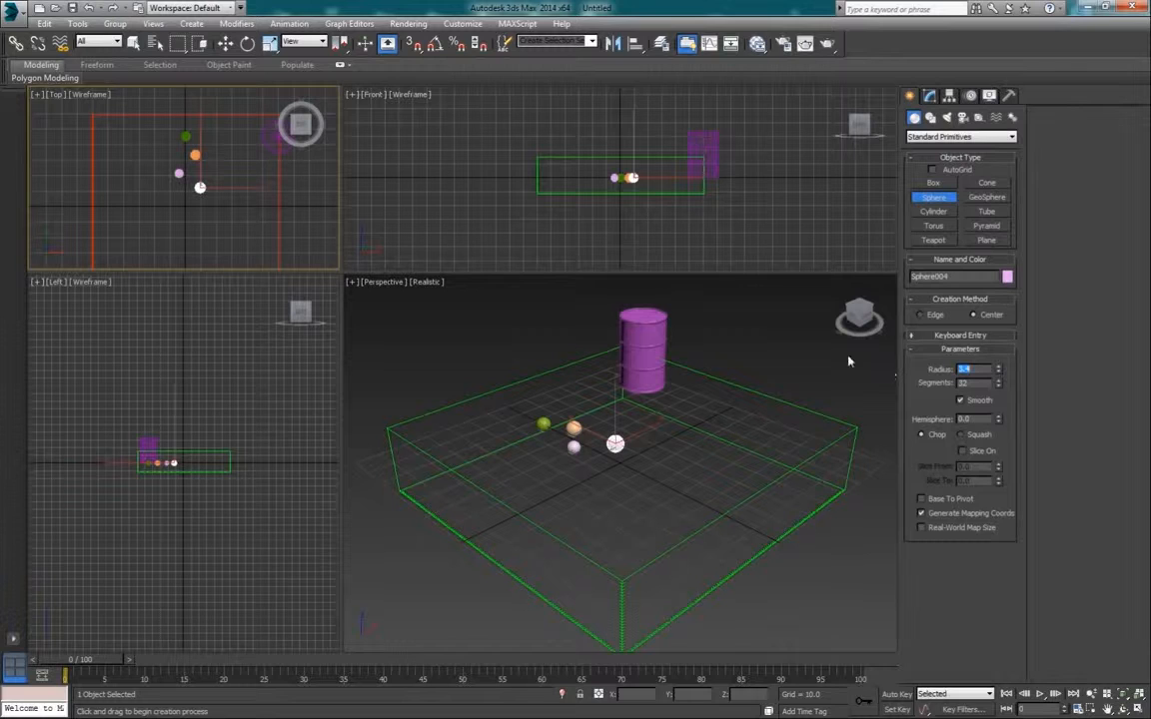
Step: Move the fourth sphere slightly along Y, closer to the other spheres
middle_click_drag(185, 221, 186, 213)
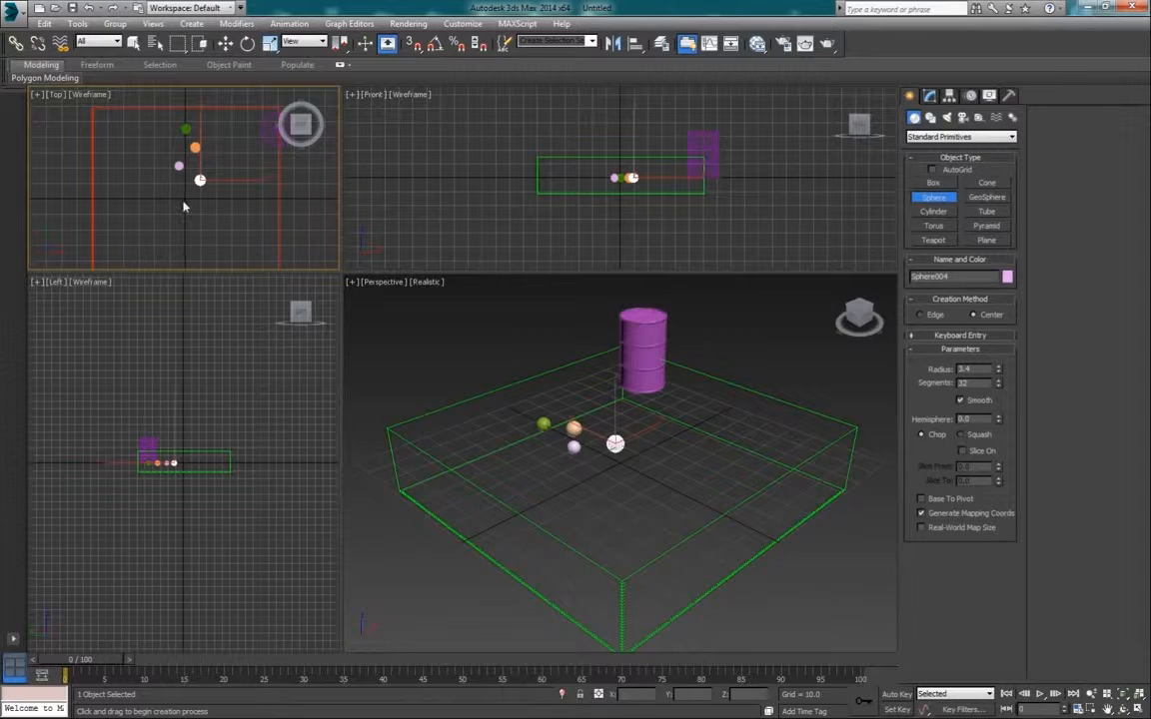
left_click_drag(183, 206, 182, 203)
key("ctrl+z")
right_click(200, 188)
left_click_drag(200, 149, 200, 144)
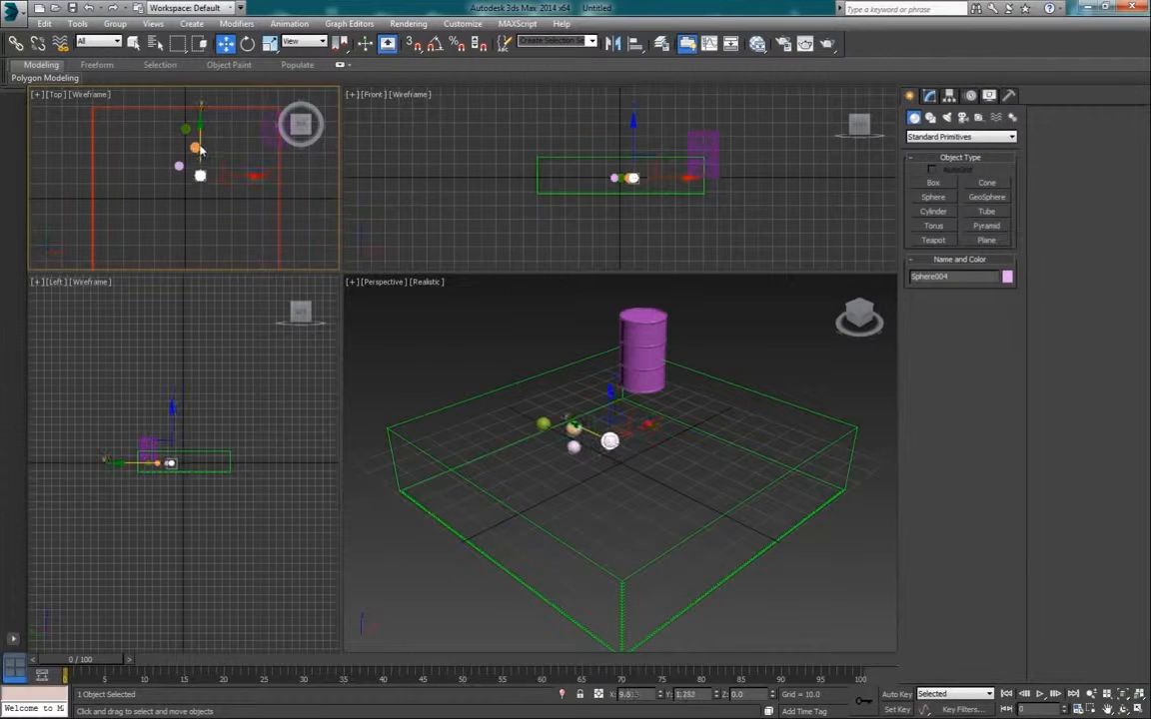
Step: Add a sphere near the centre of the simulation grid in the Top view with a radius of 3
left_click(933, 198)
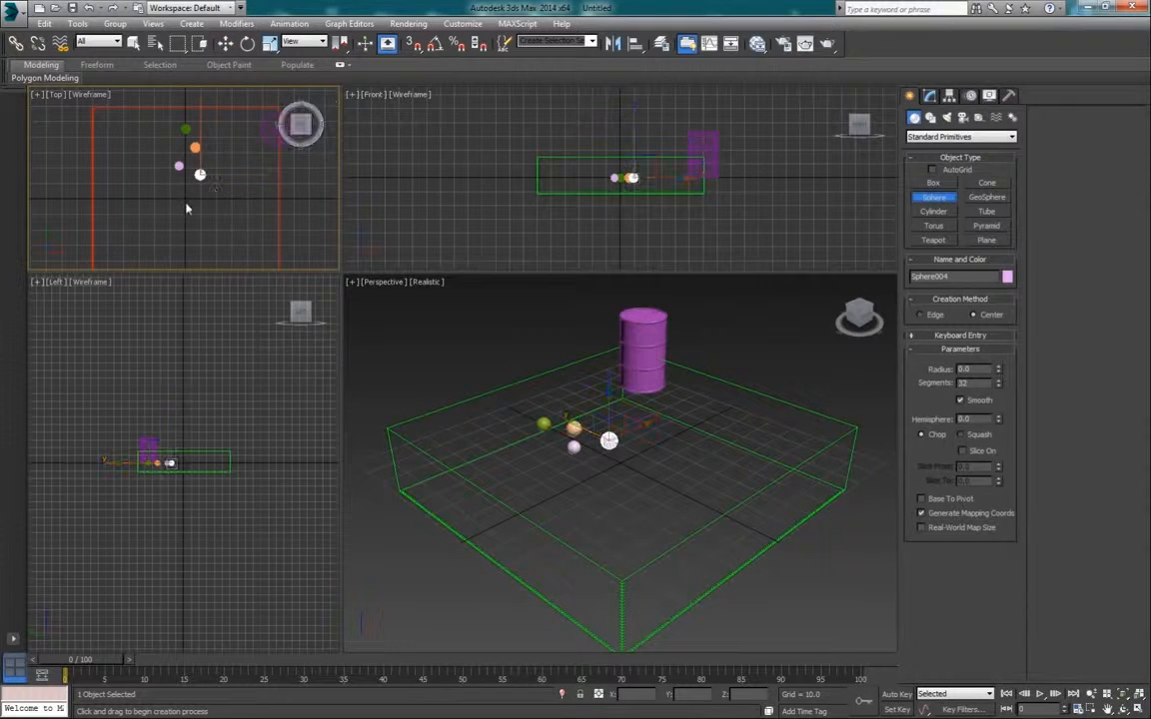
left_click_drag(981, 370, 868, 366)
type("3")
key("Return")
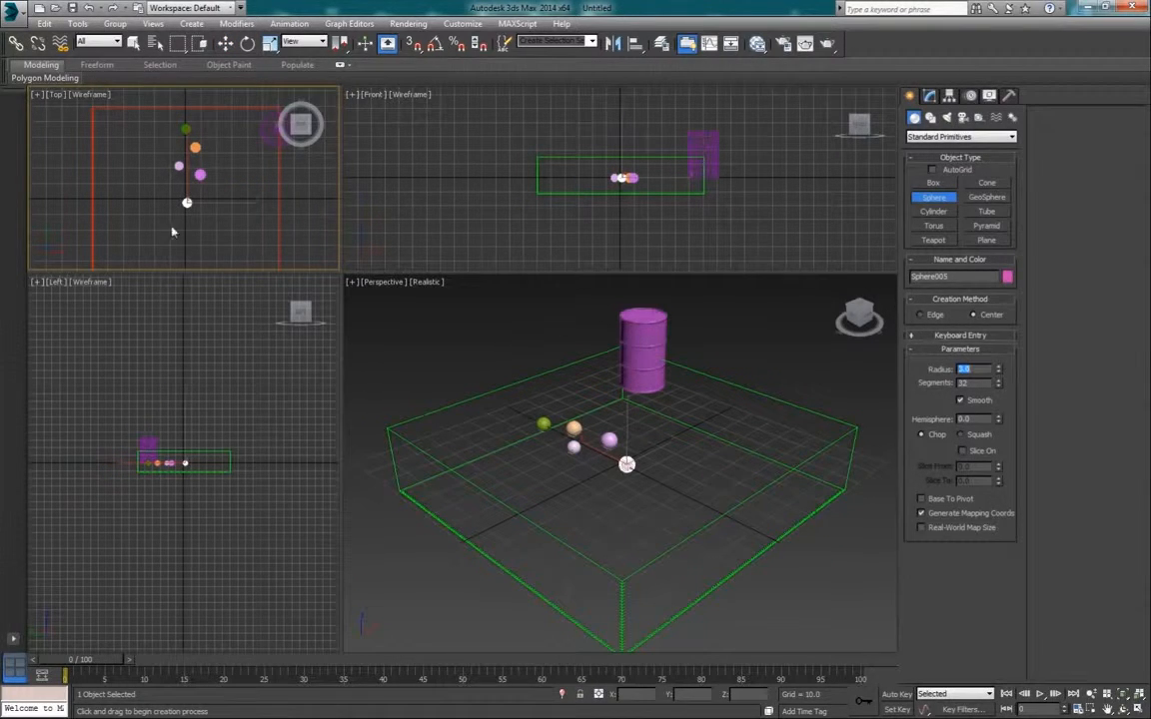
Step: Add two staggered spheres farther along the row, one with a radius of about 2.7 and one of 3.4
middle_click_drag(208, 220, 208, 209)
left_click_drag(200, 212, 203, 212)
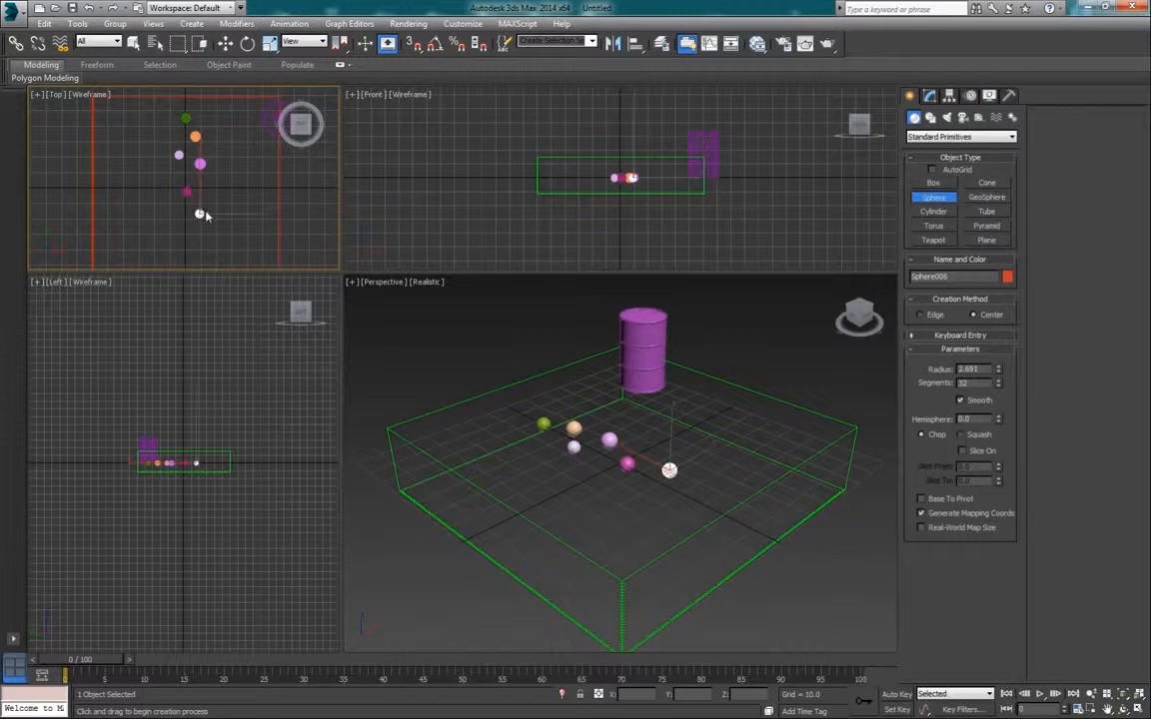
middle_click_drag(153, 219, 163, 207)
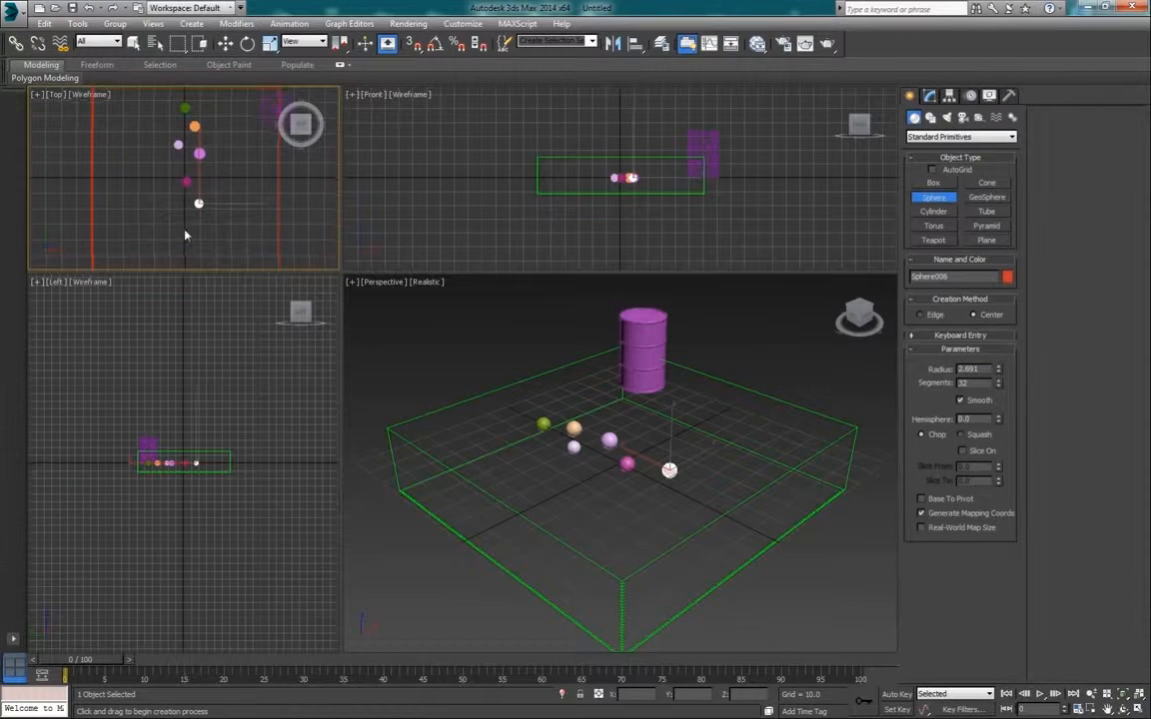
left_click_drag(182, 229, 184, 231)
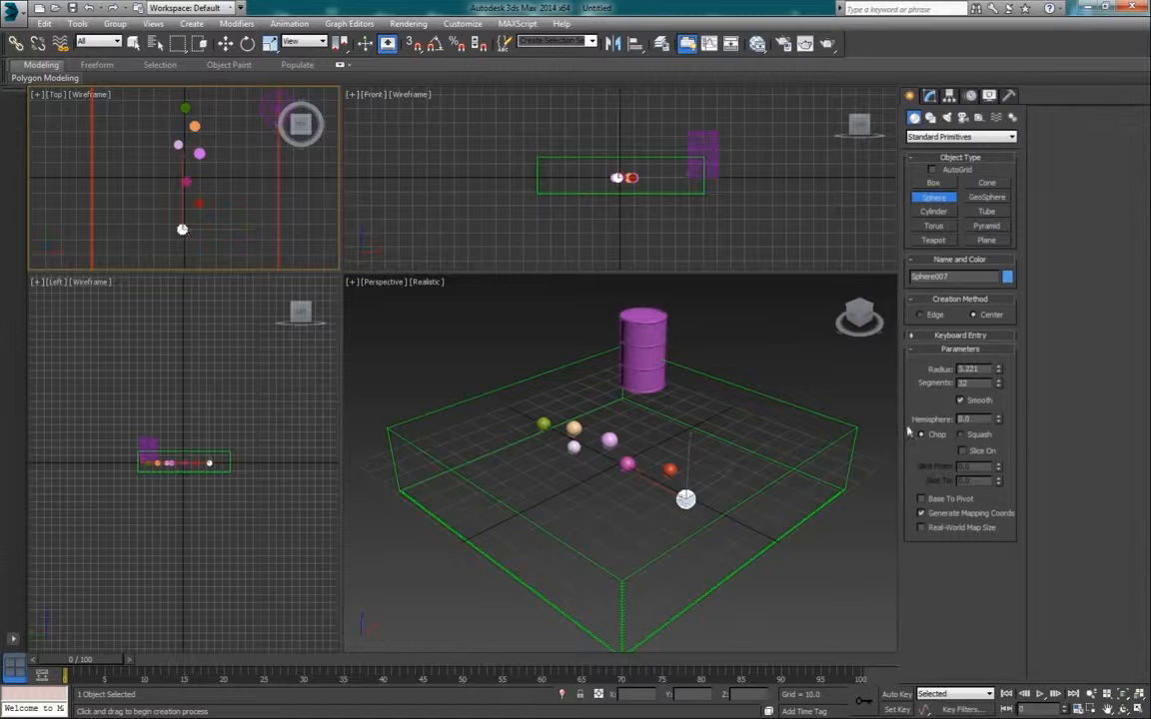
double_click(977, 370)
type("3.4")
key("Return")
Step: Add an eighth sphere at the end of the row in the Top view and set its radius to 3.5
middle_click_drag(182, 231, 187, 202)
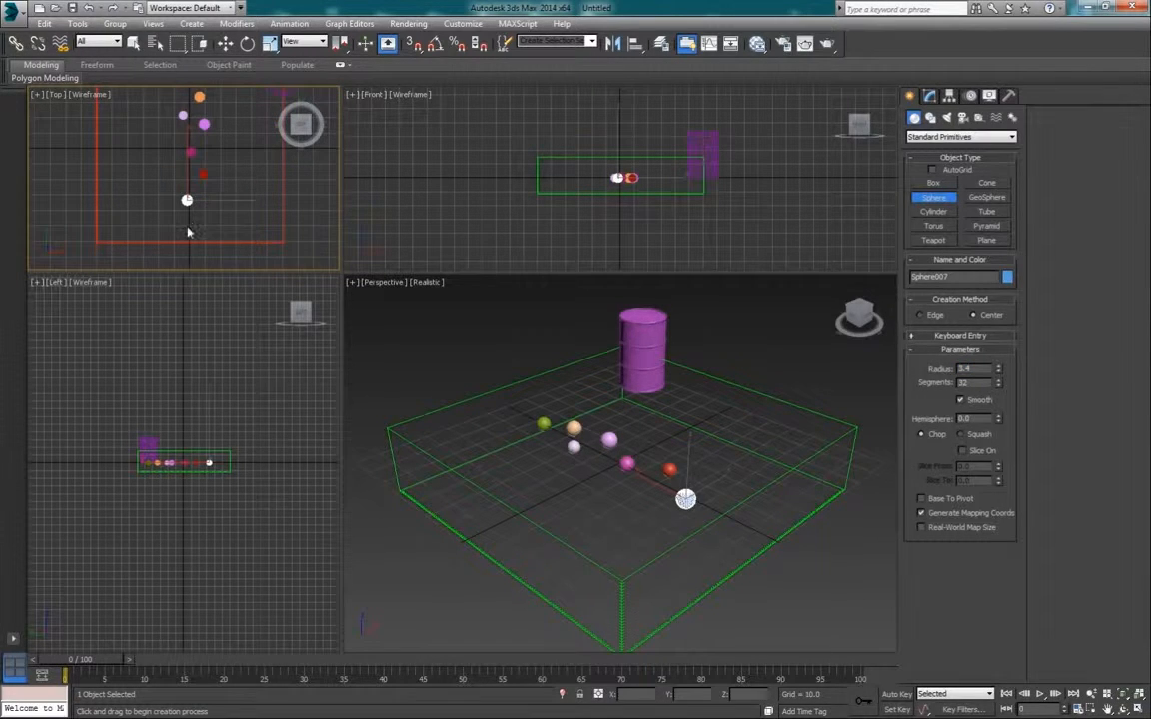
left_click_drag(187, 227, 190, 230)
double_click(977, 370)
type("1.5")
key("Return")
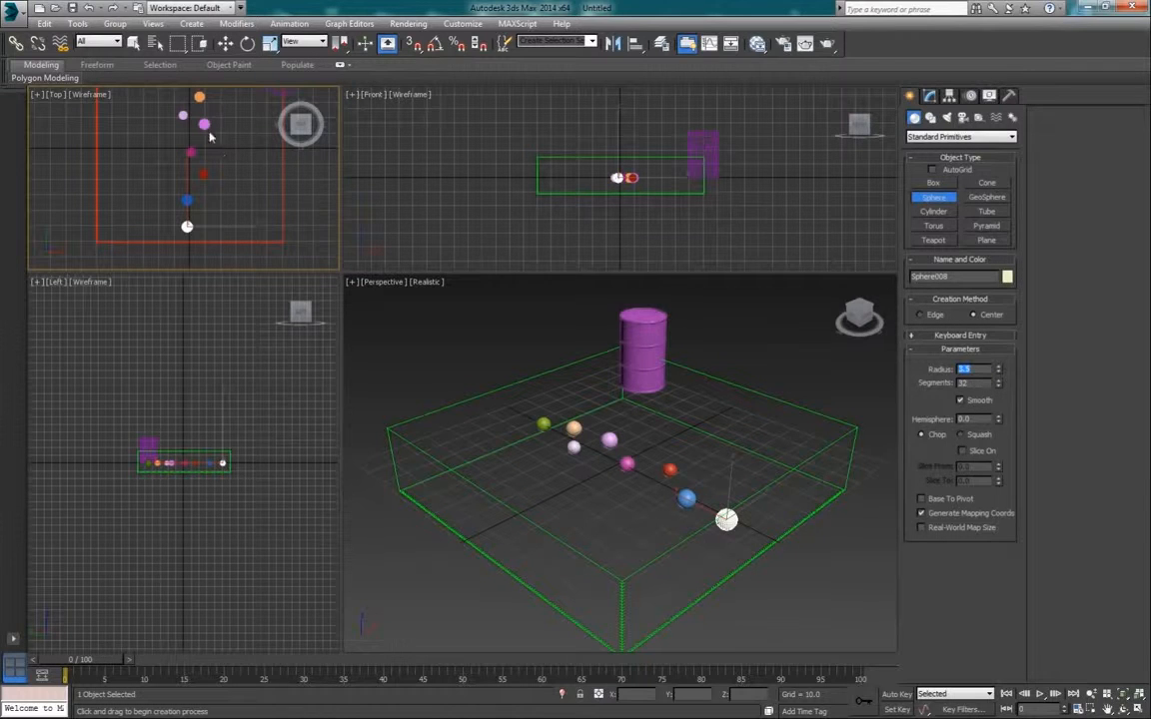
Step: Move the blue and cream spheres at the row's end along Y, closer to the other spheres
key("w")
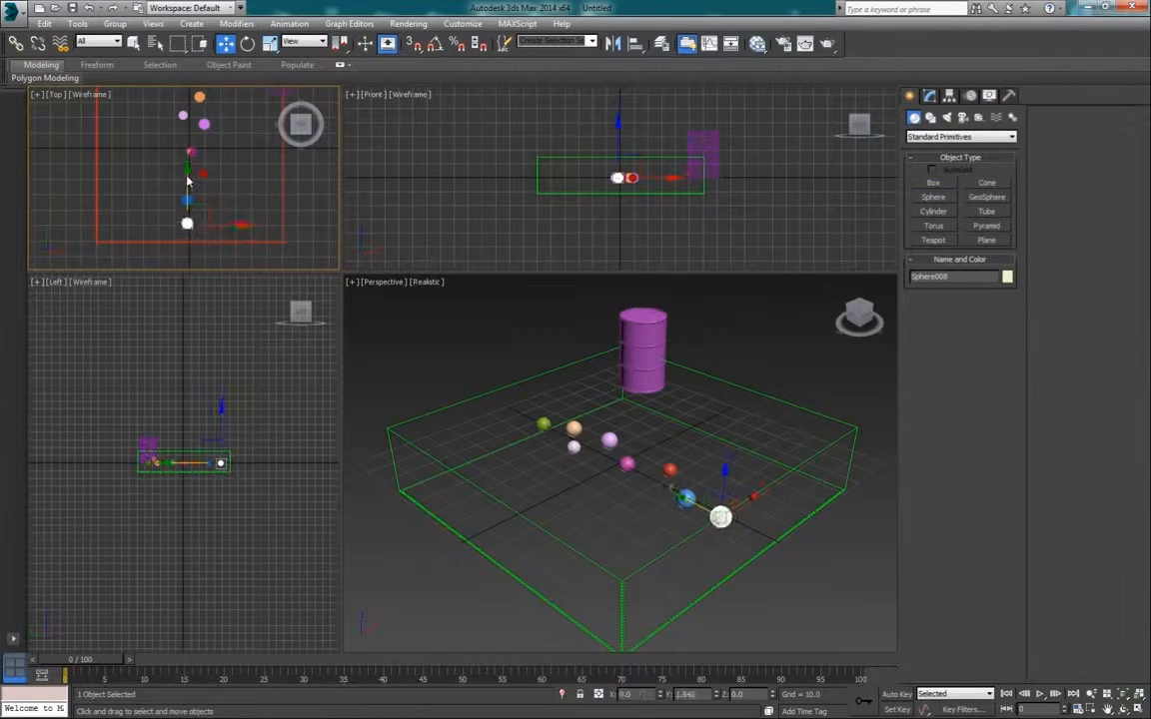
left_click(187, 200)
left_click_drag(189, 181, 191, 186)
left_click(187, 221)
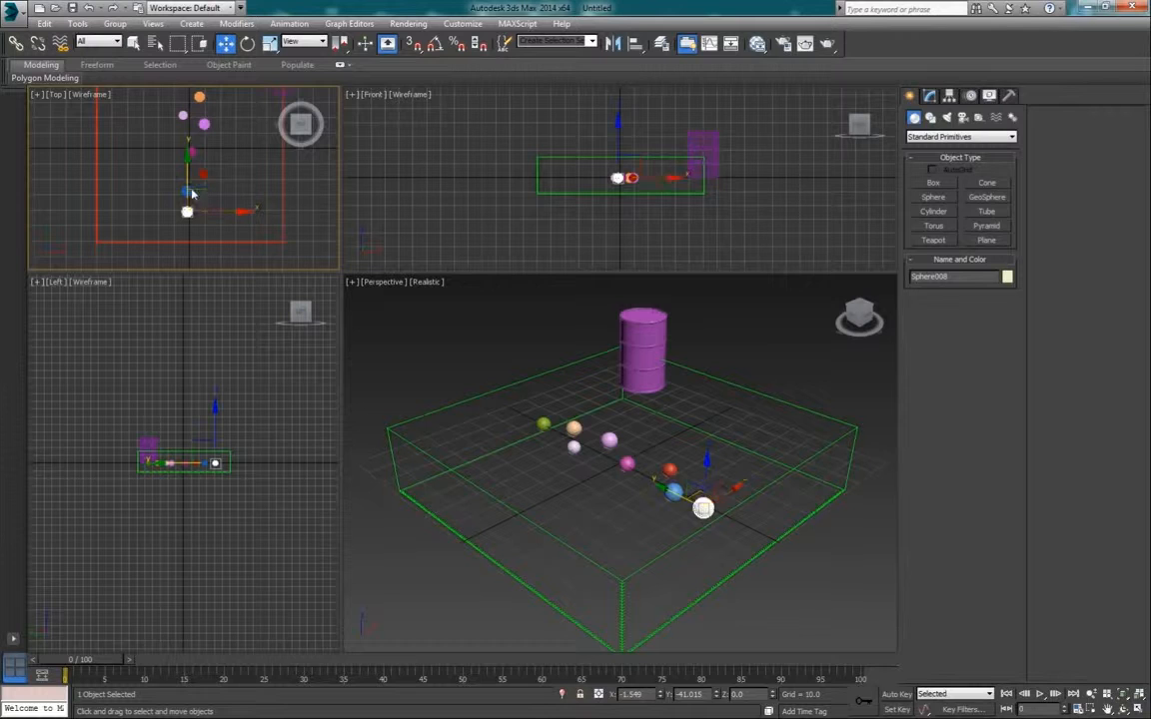
left_click(190, 193)
left_click_drag(190, 192, 191, 163)
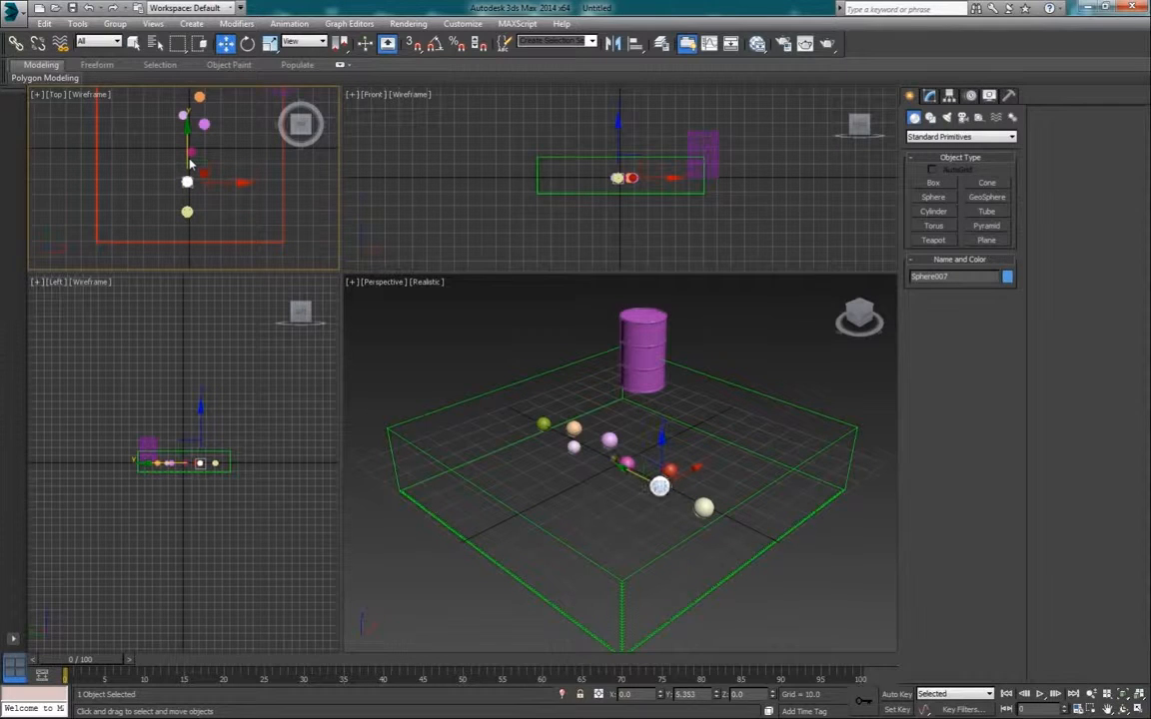
Step: Select all eight spheres and shift them together slightly along Y inside the simulation grid, then deselect them
left_click(203, 173)
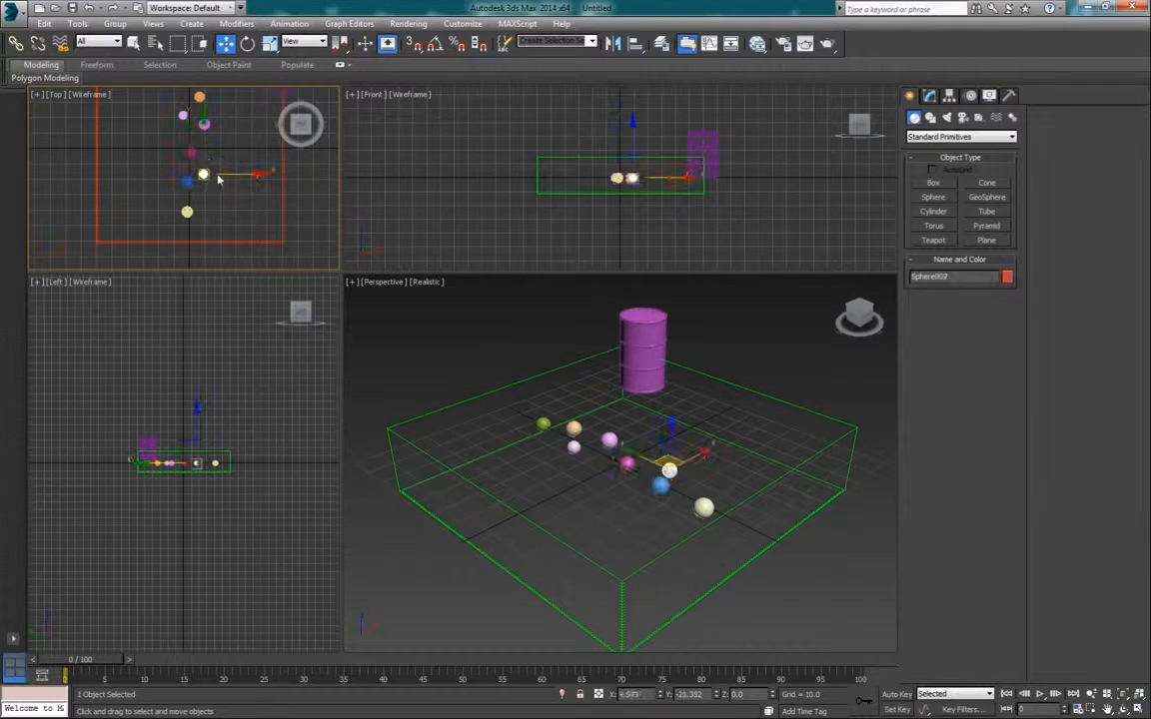
middle_click_drag(240, 157, 243, 191)
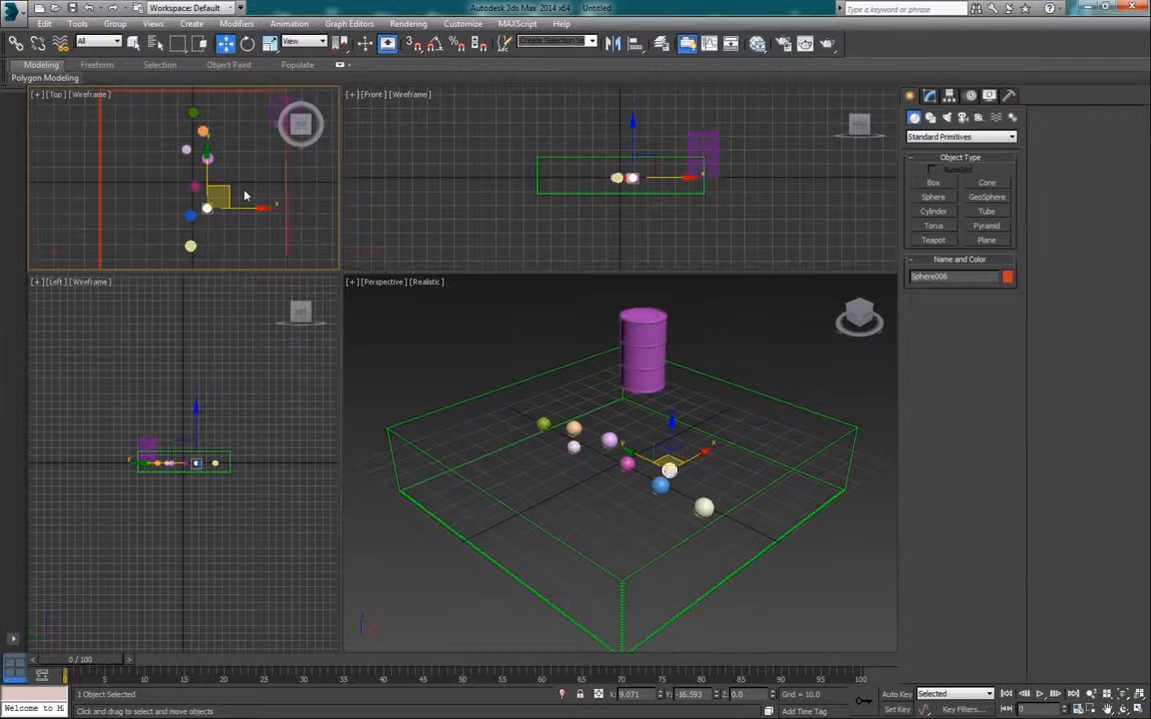
scroll(240, 155, "down", 2)
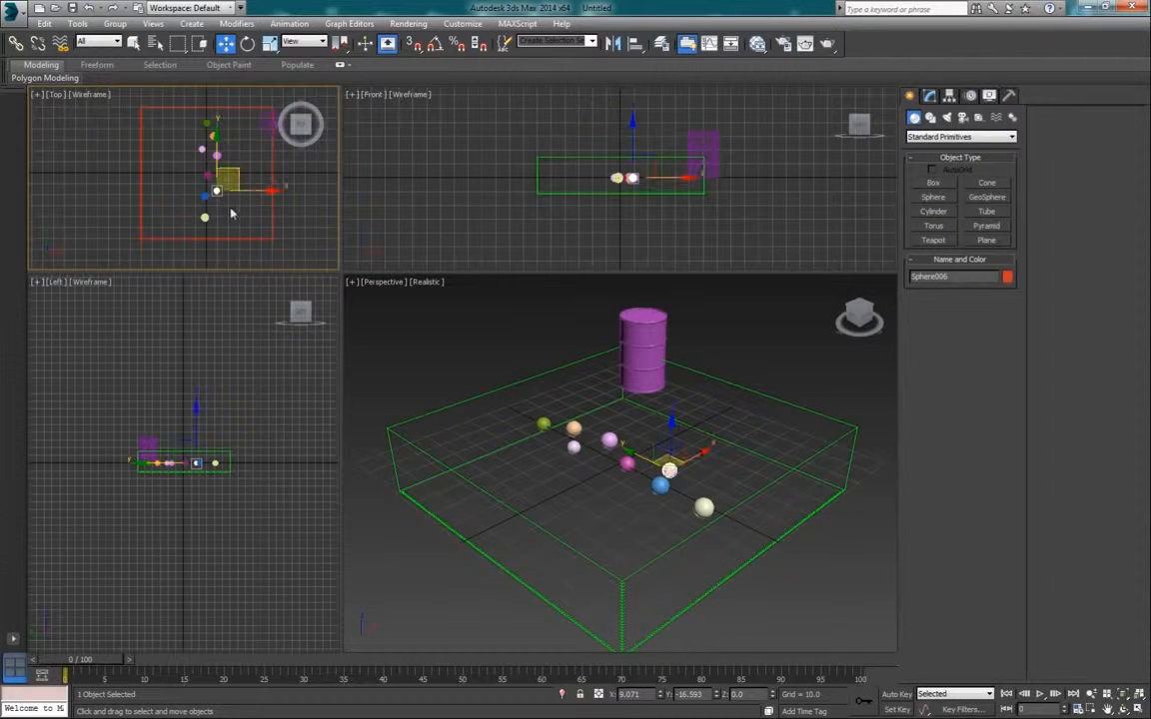
left_click(190, 131)
mouse_move(181, 108)
left_mouse_down()
mouse_move(216, 208)
mouse_move(182, 114)
left_mouse_up()
left_click(242, 229)
left_click_drag(586, 169, 654, 189)
right_click(212, 184)
left_click_drag(207, 122, 208, 125)
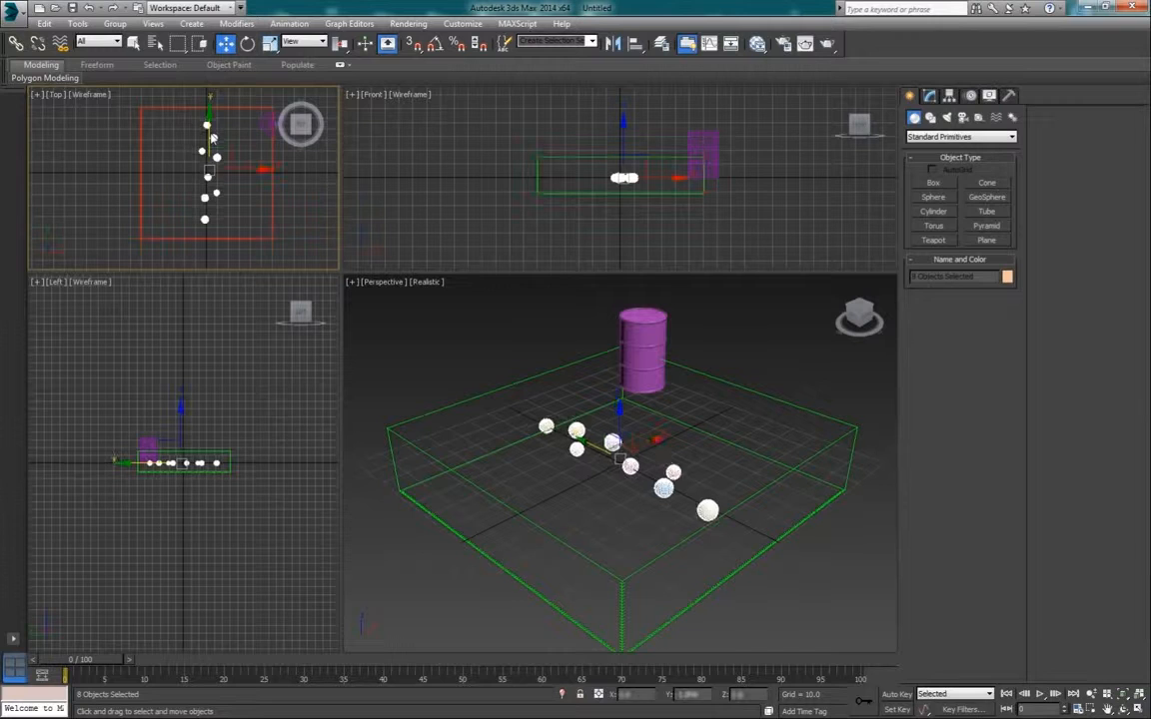
left_click(229, 134)
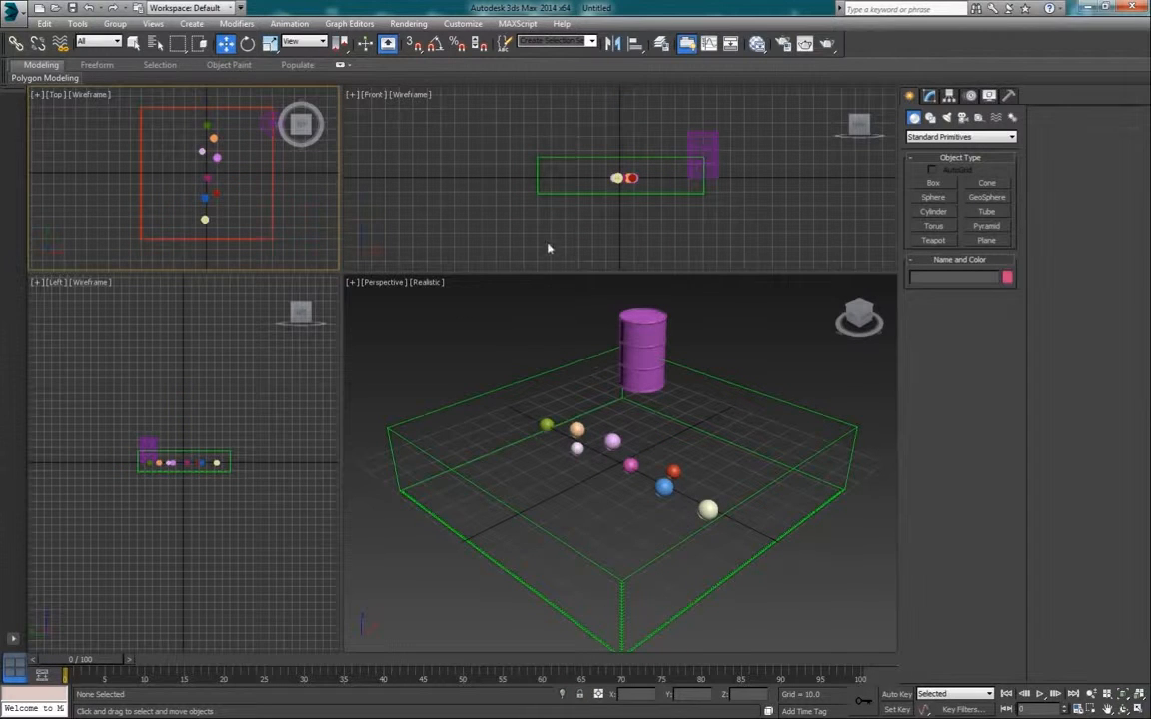
Step: Select all eight spheres in the Front view, flatten them vertically with the Scale Transform Type-In, and deselect them
left_click_drag(651, 190, 605, 167)
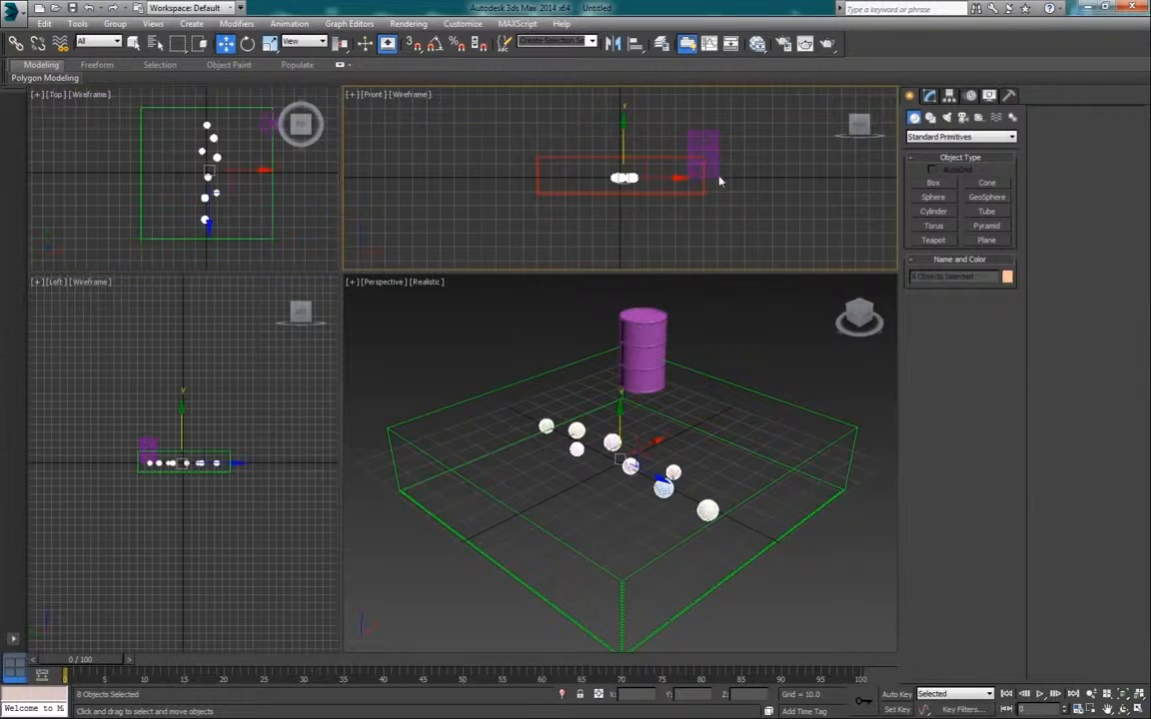
right_click(629, 179)
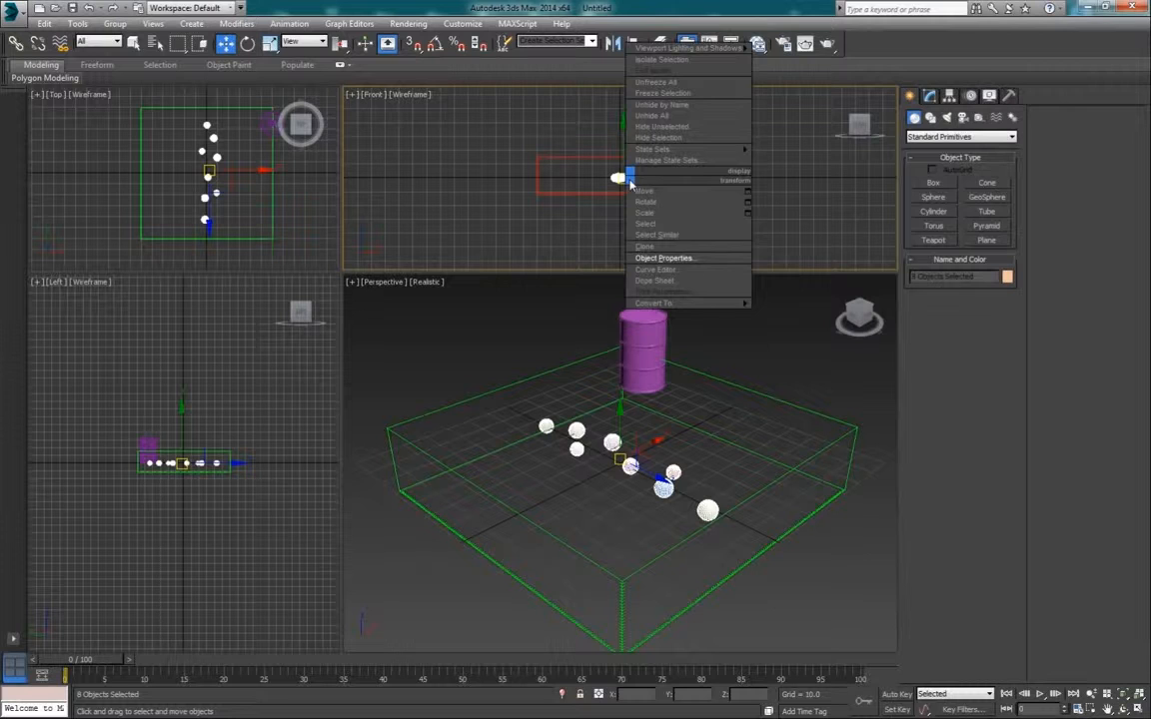
left_click(747, 213)
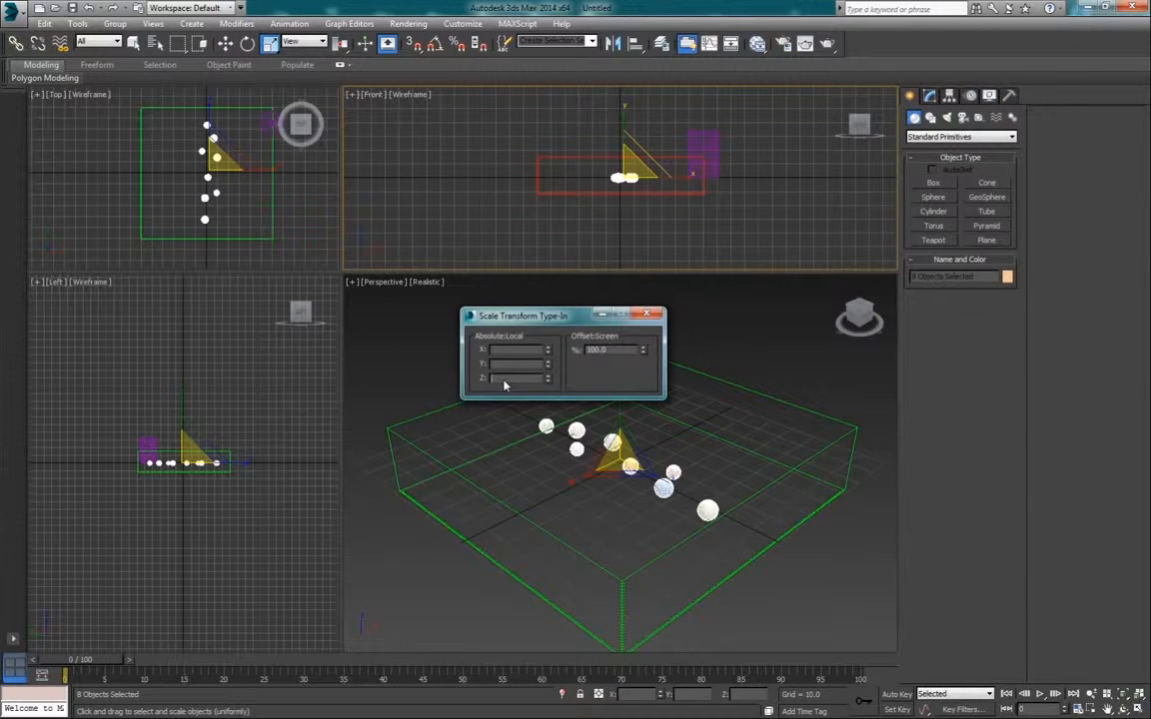
left_click(646, 314)
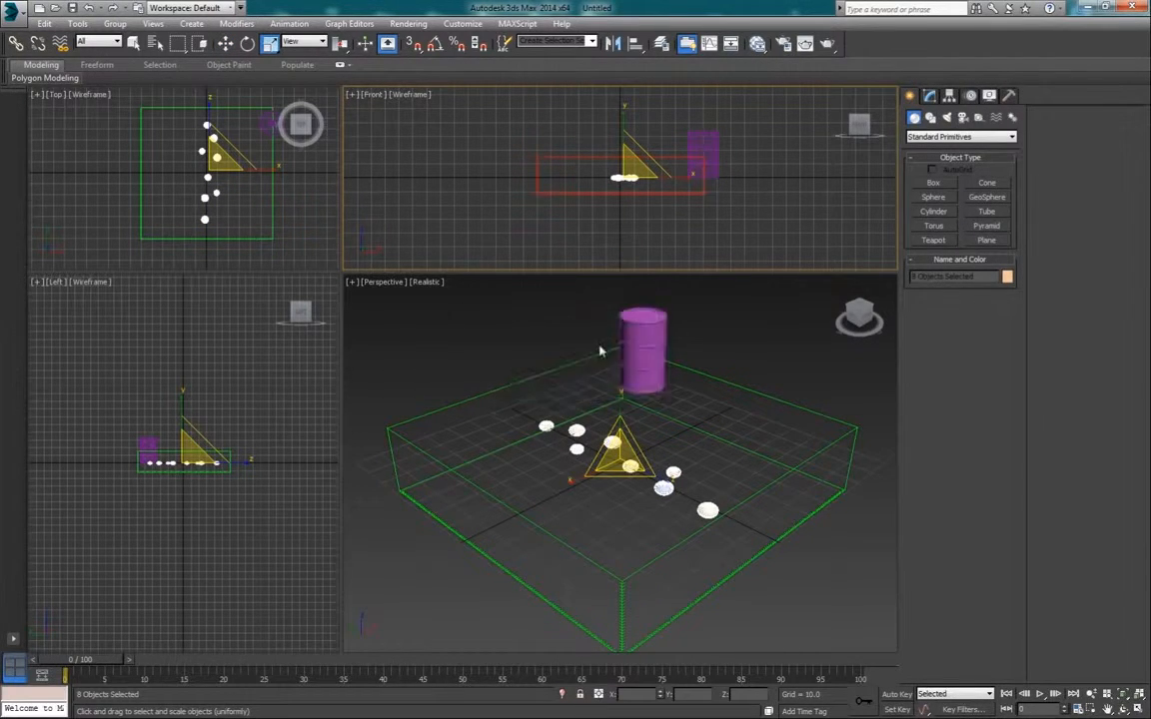
left_click(522, 337)
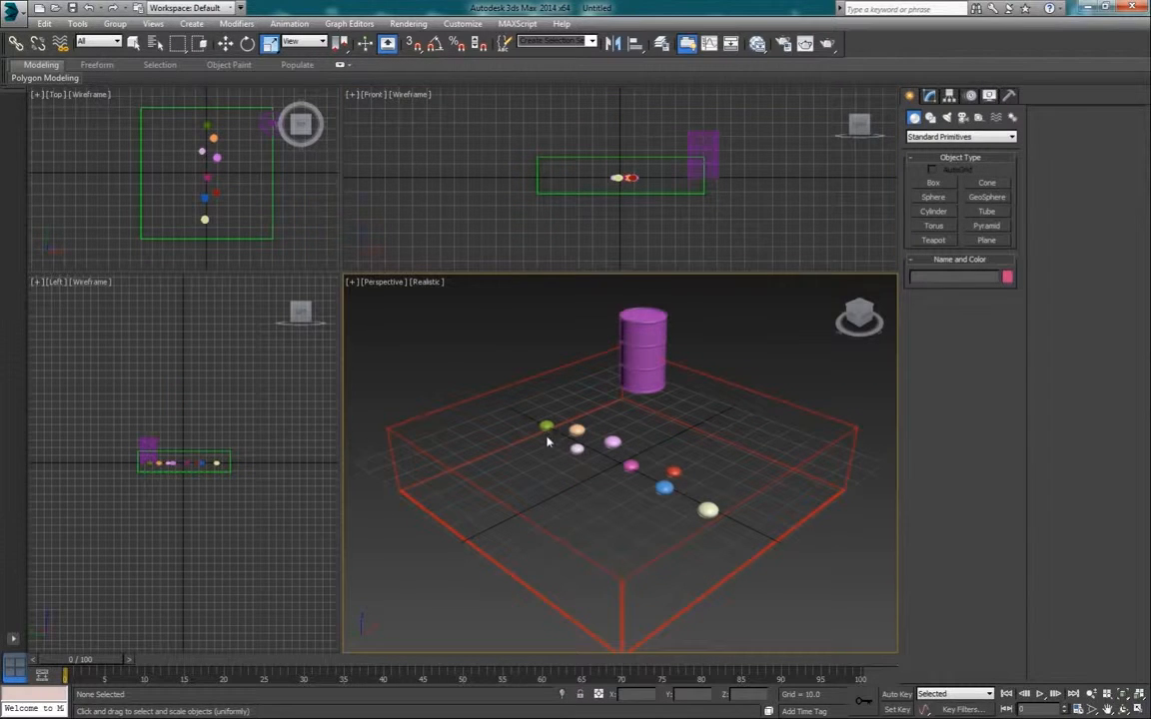
left_click(571, 371)
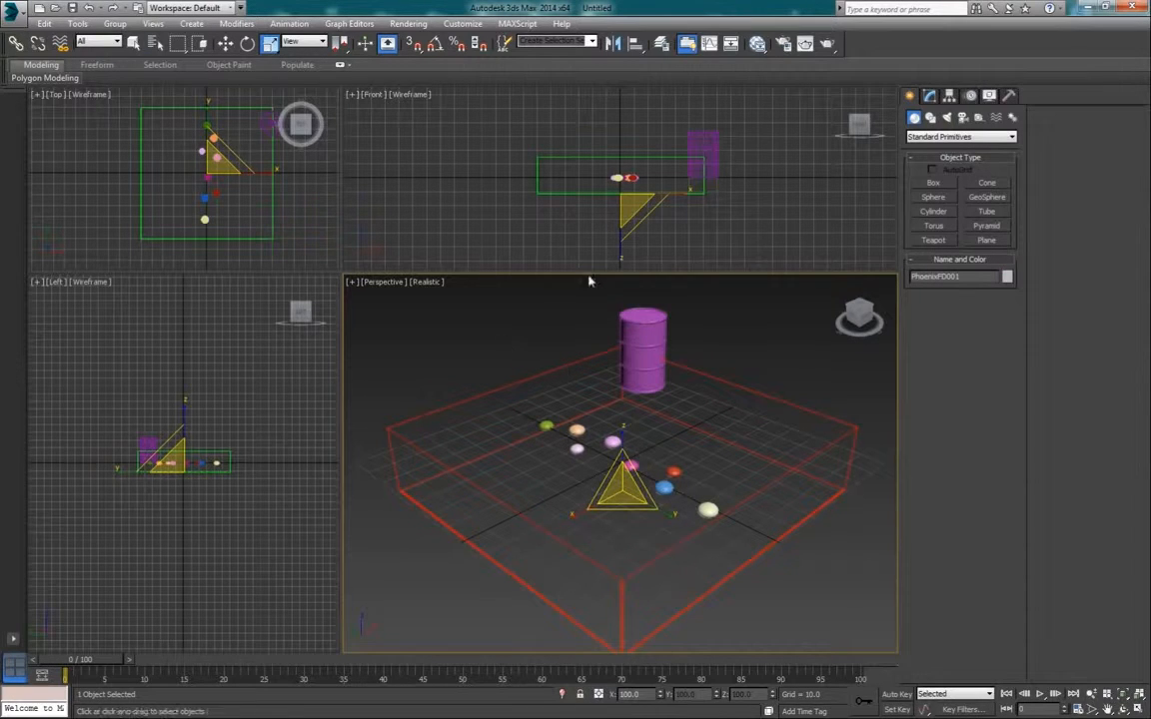
Step: Clone the first barrel-shaped Phoenix source as a copy and move it along Y beside the original, to about Y 23
key("q")
left_click(641, 339)
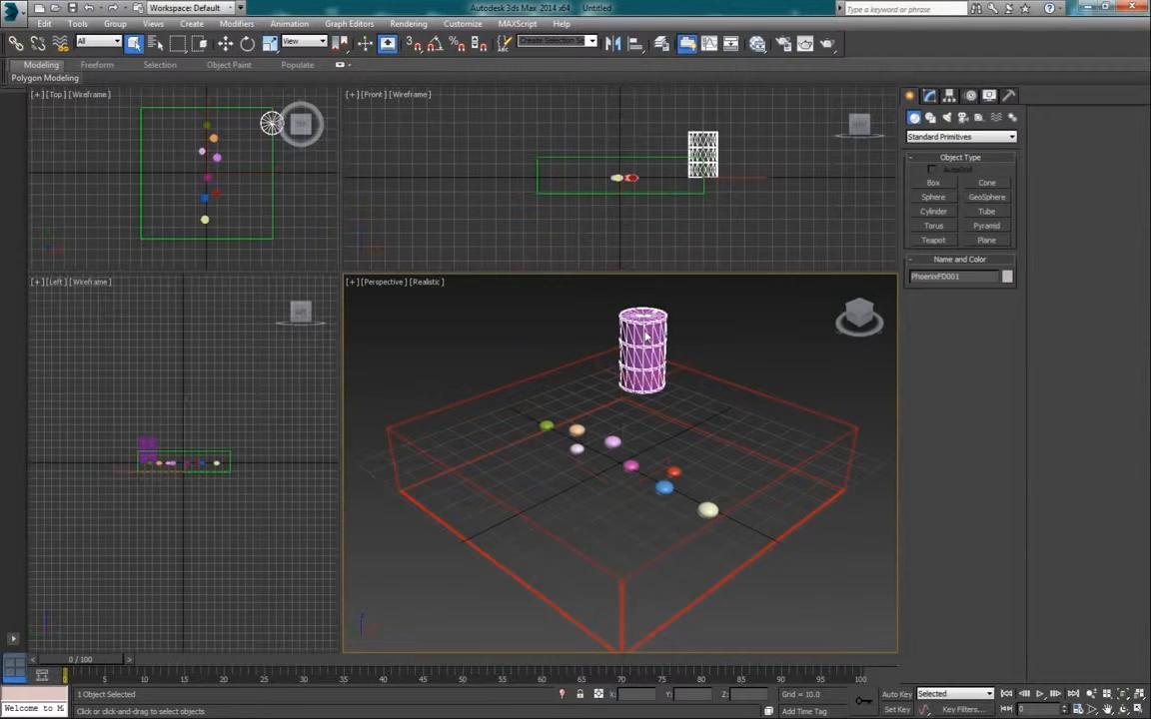
right_click(643, 341)
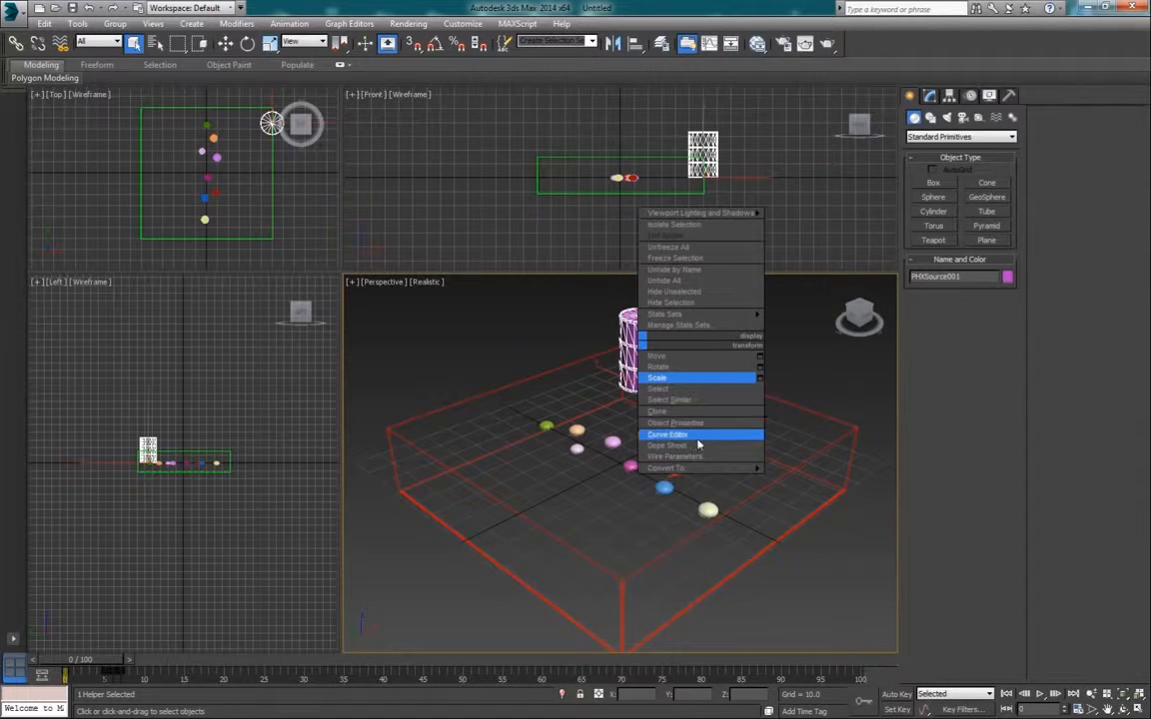
left_click(657, 410)
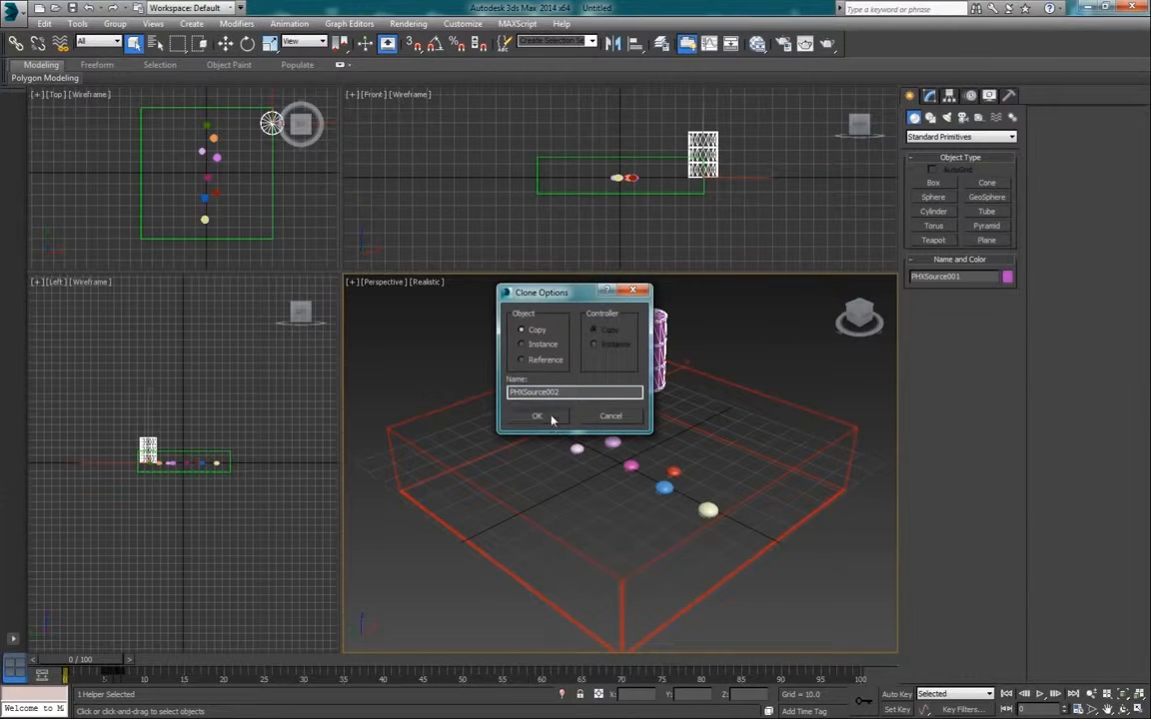
left_click(537, 417)
key("w")
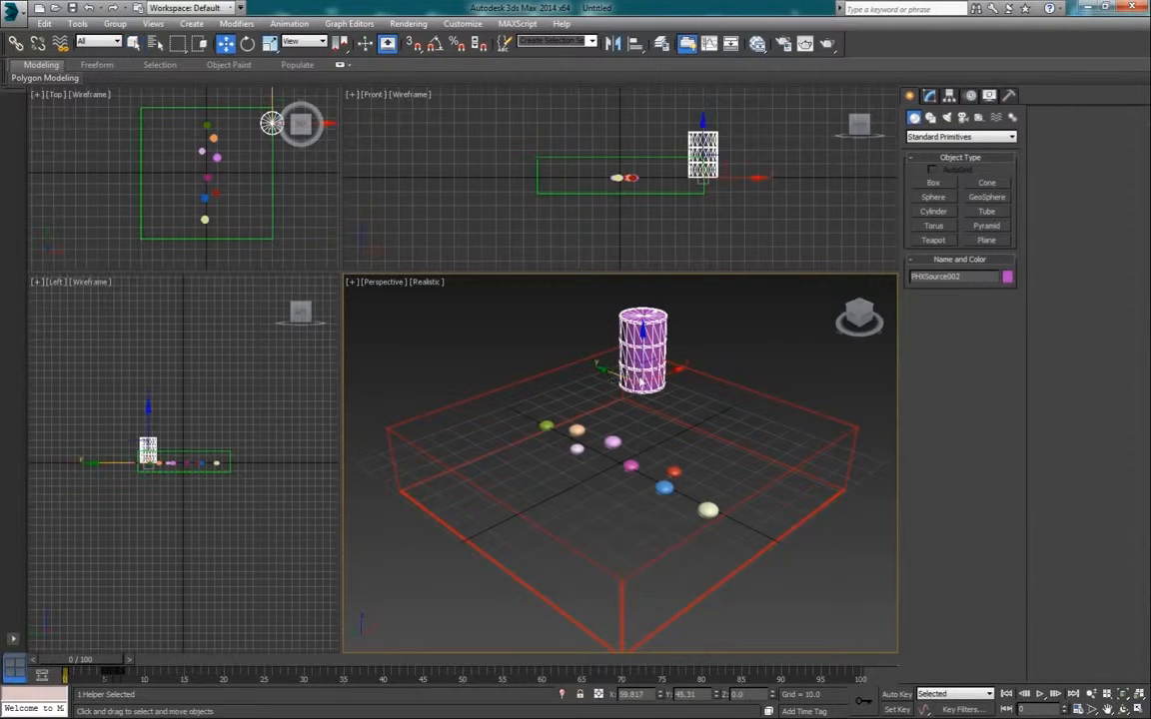
left_click_drag(611, 378, 645, 392)
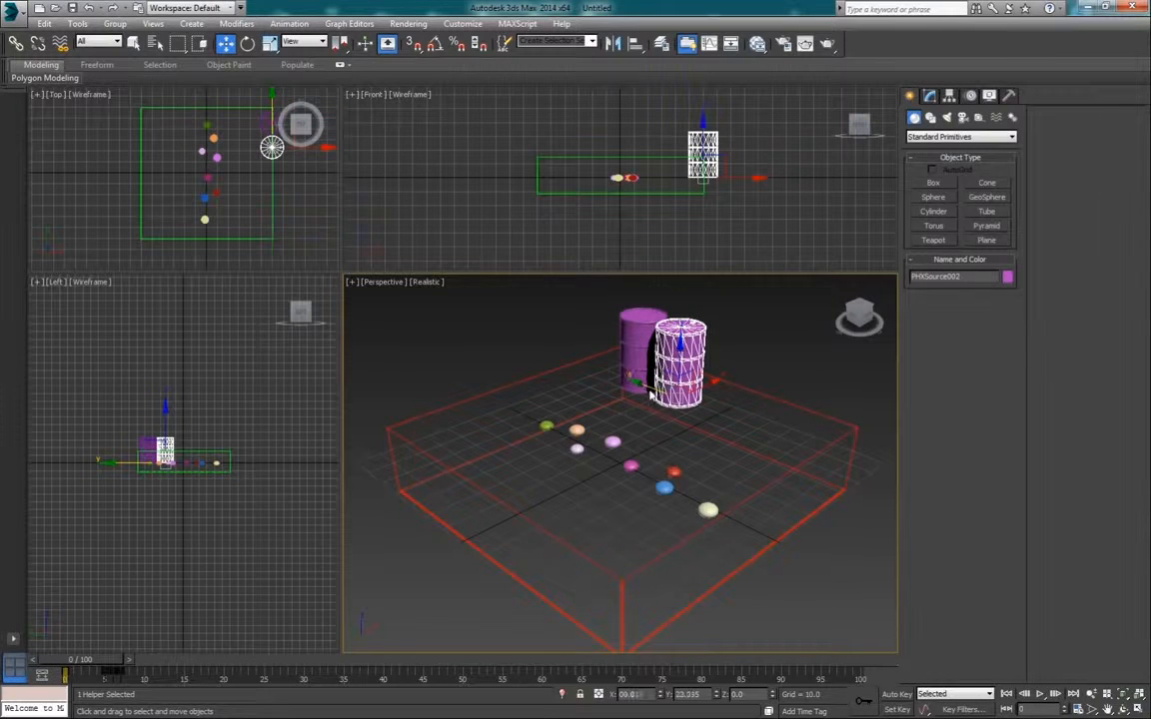
Step: Clone two more source copies, extending the row along Y to about 1.5 and -19
right_click(694, 345)
left_click(717, 418)
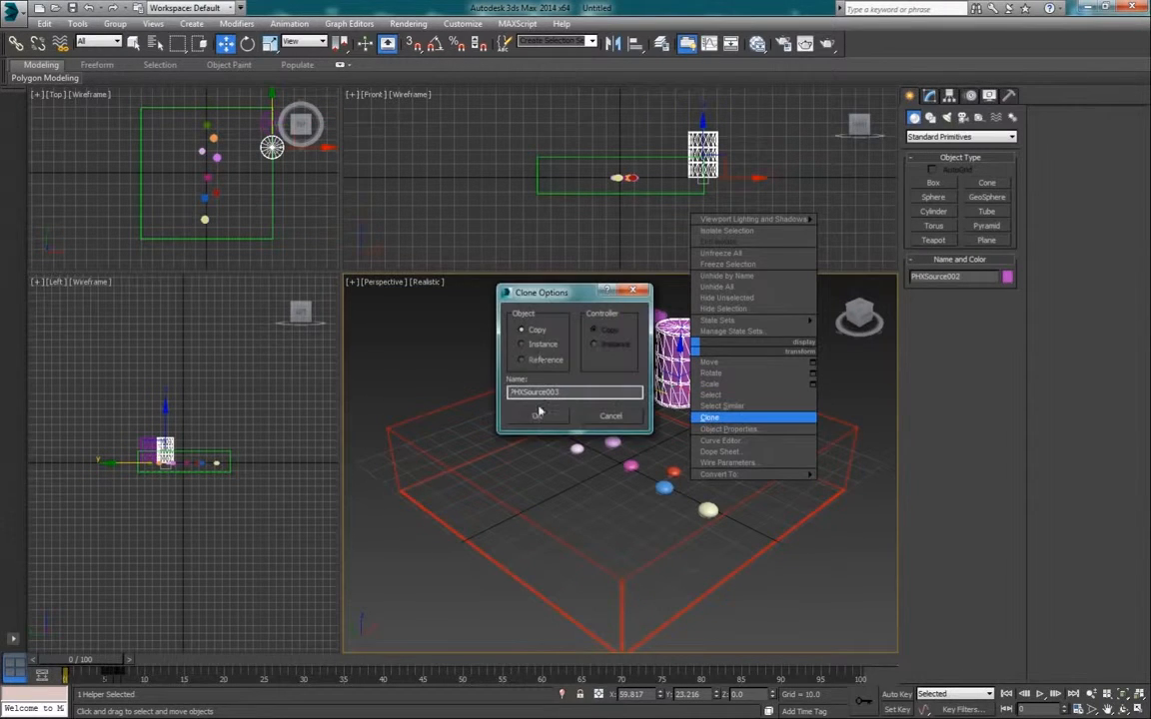
left_click(539, 418)
left_click_drag(644, 395, 679, 394)
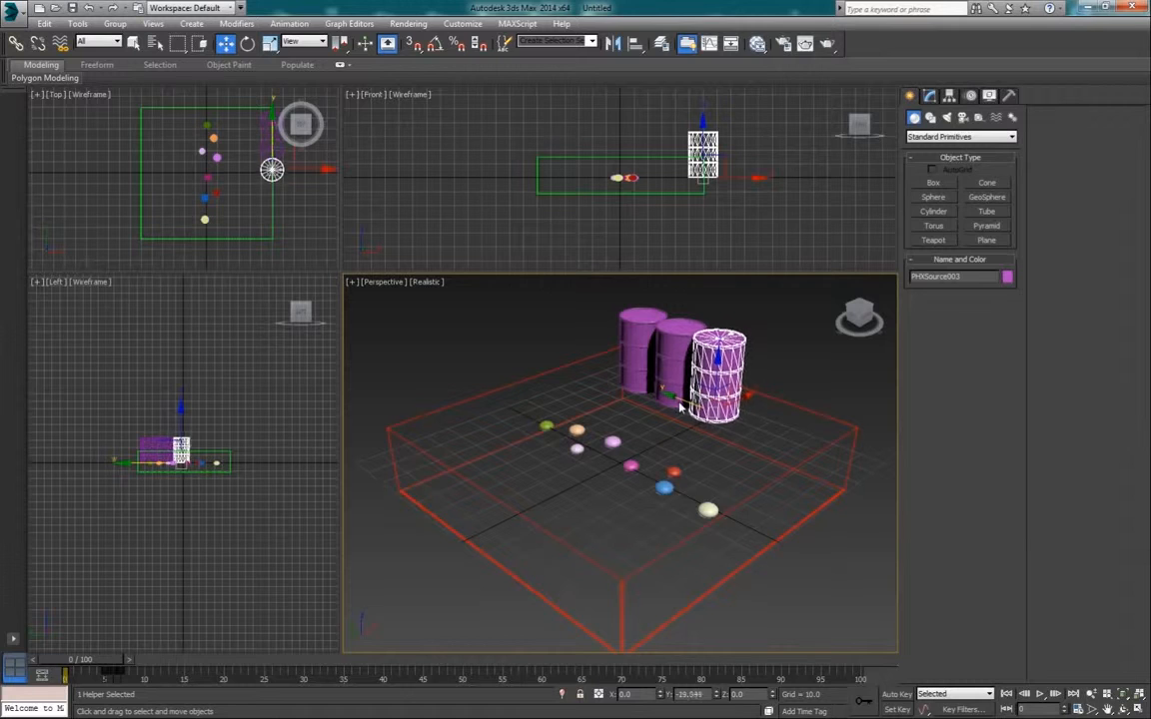
right_click(734, 378)
left_click(751, 450)
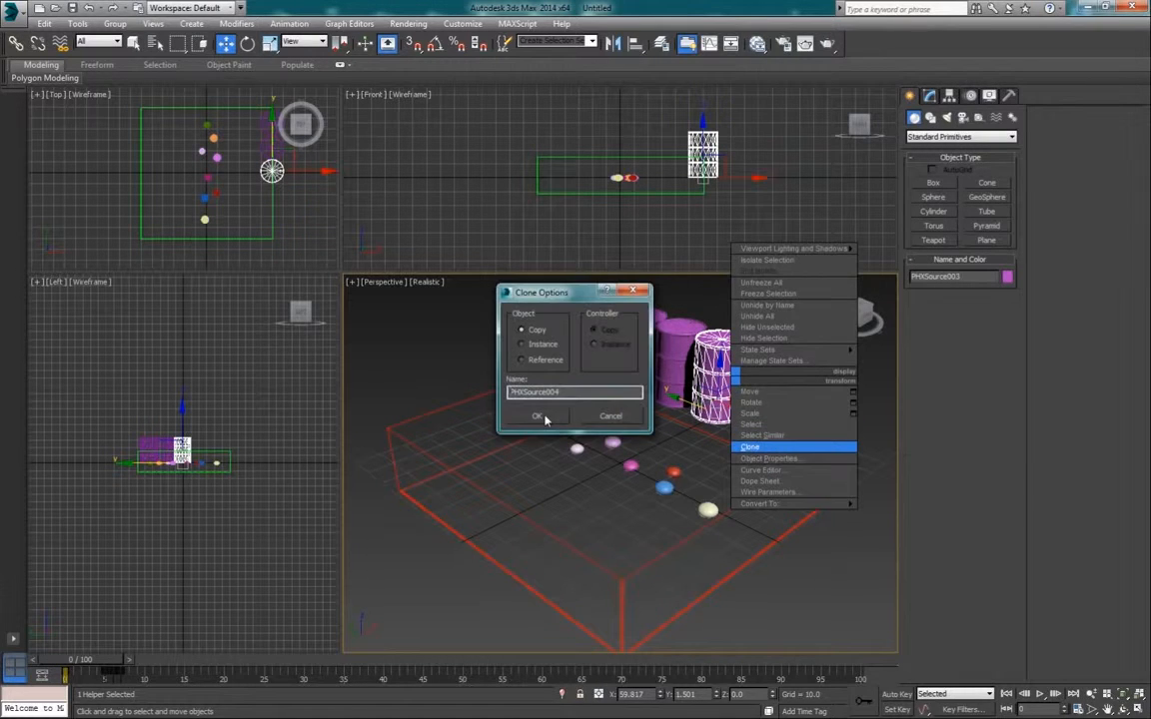
left_click(540, 417)
left_click_drag(669, 420, 719, 424)
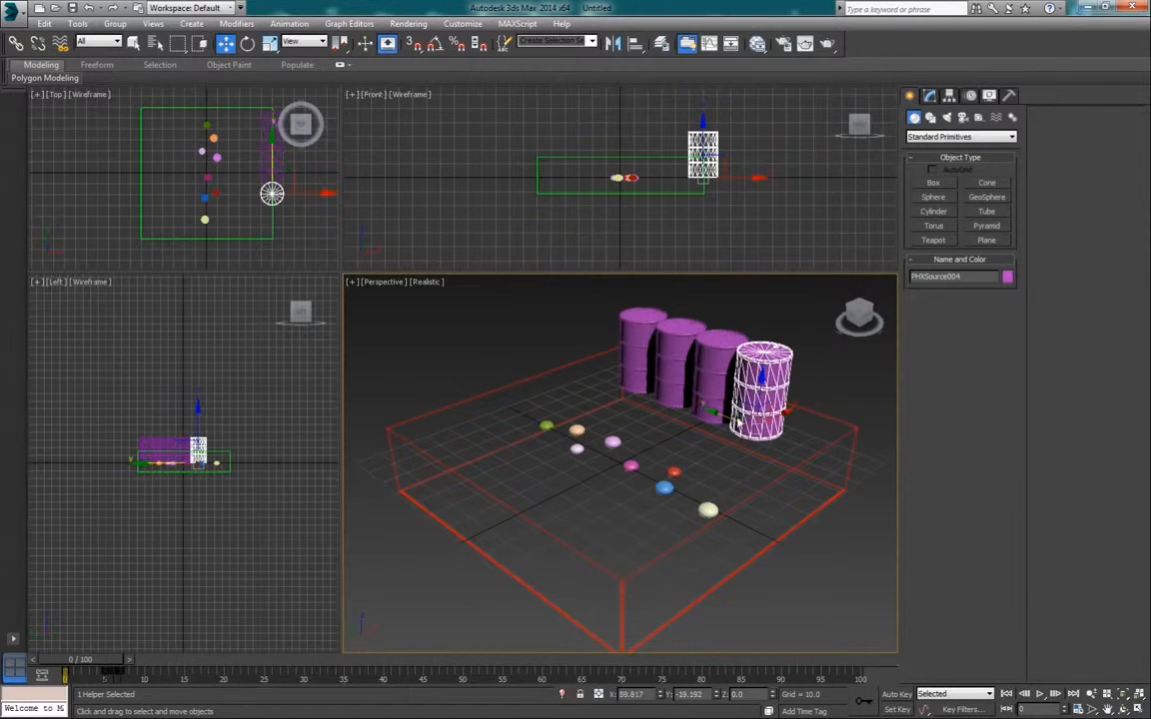
Step: Clone the fifth and sixth sources as copies and place them along the row at about Y -39.6 and -59.5
right_click(756, 378)
left_click(779, 449)
left_click(545, 424)
left_click_drag(713, 423, 758, 440)
middle_click_drag(785, 445, 720, 434)
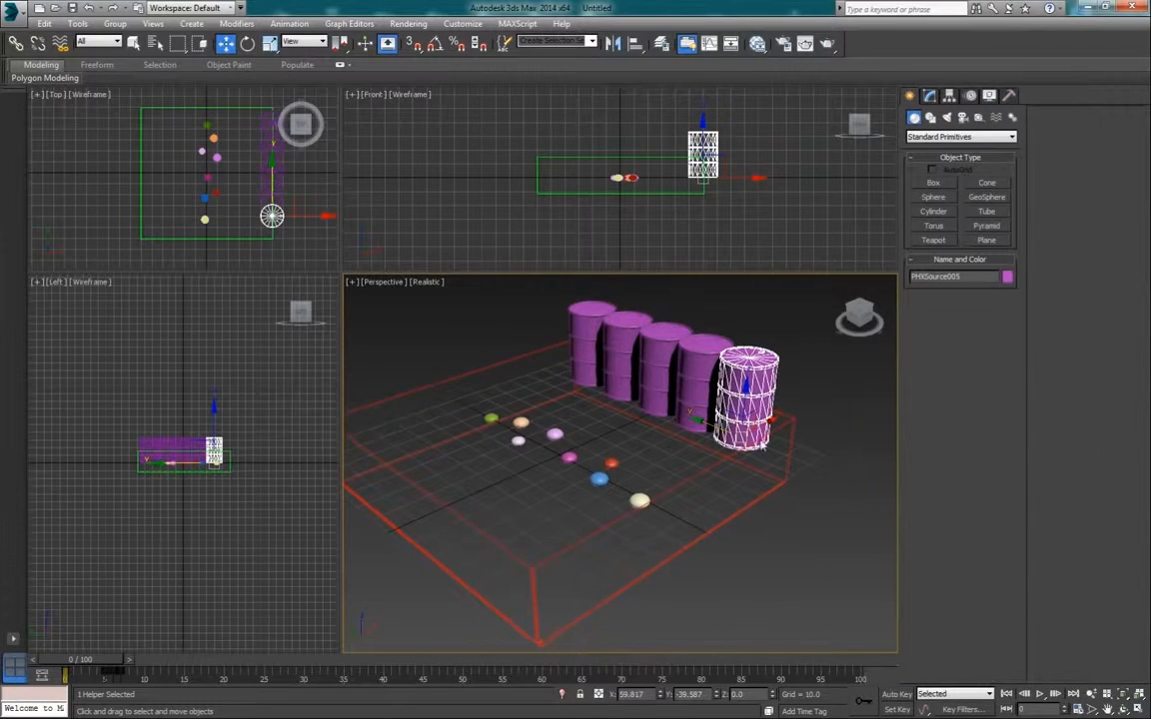
right_click(747, 419)
left_click(776, 491)
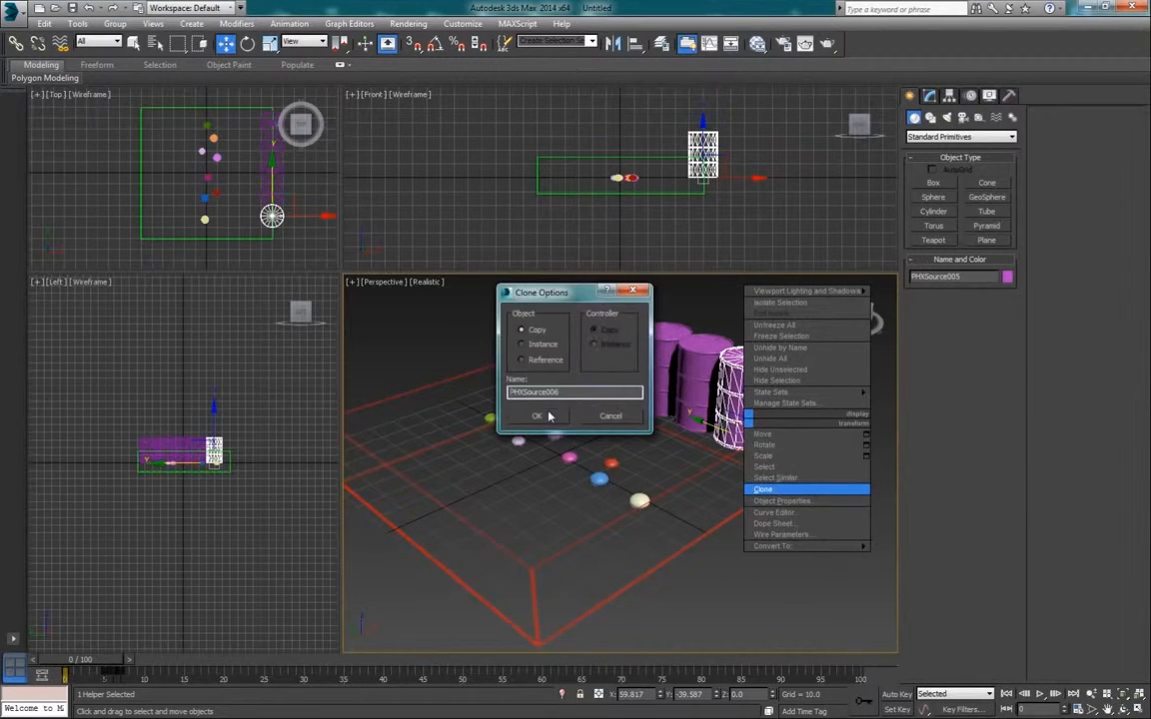
left_click(543, 416)
left_click_drag(711, 432, 744, 447)
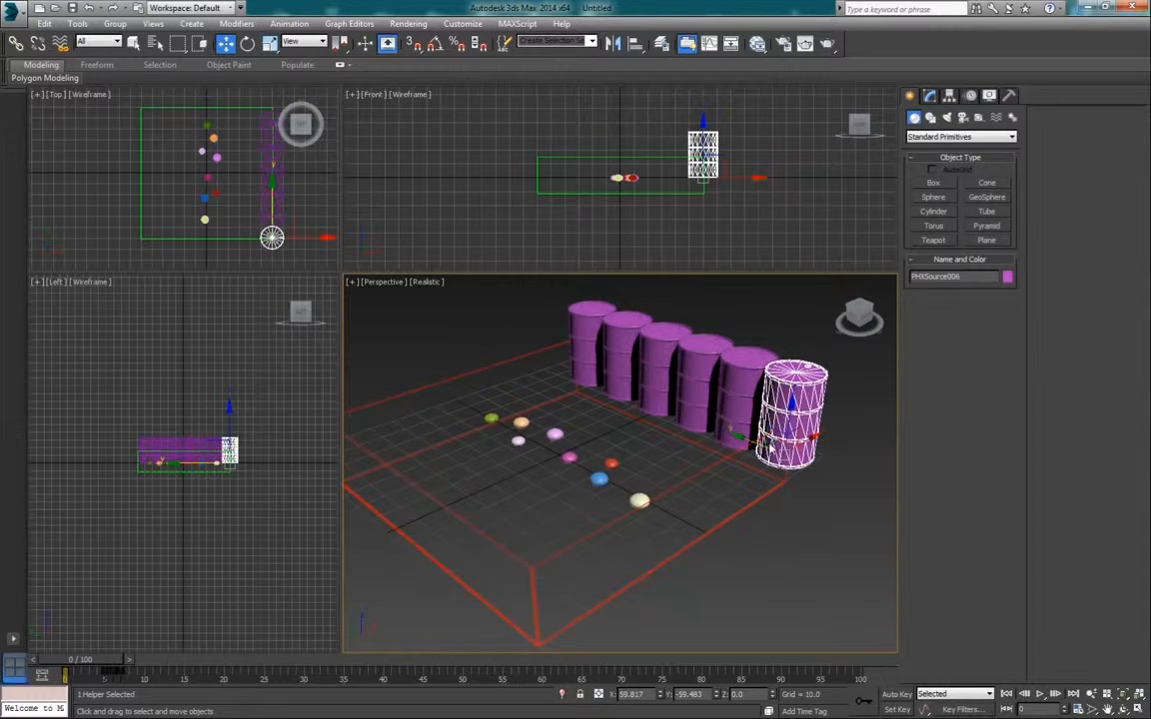
Step: Clone the seventh and eighth sources as copies, place them at about Y -79.5 and -97.6, and deselect
right_click(796, 431)
left_click(811, 498)
left_click(528, 411)
left_click_drag(753, 446, 798, 467)
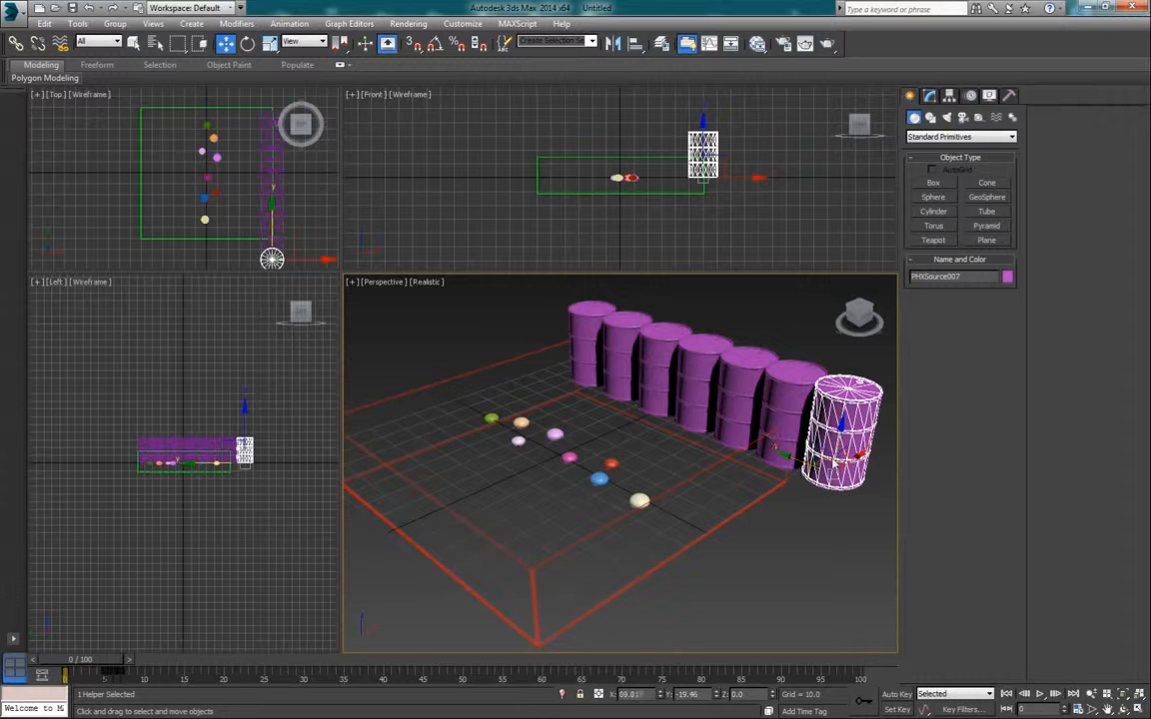
right_click(829, 458)
left_click(859, 523)
left_click(532, 414)
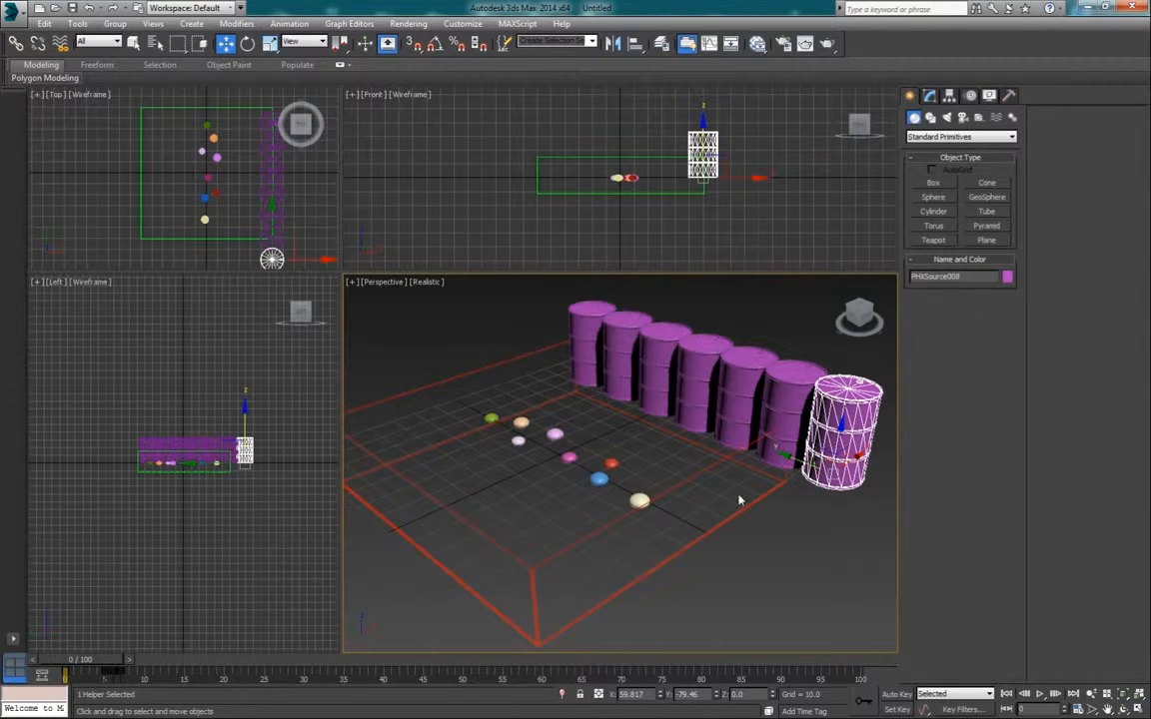
left_click_drag(811, 469, 851, 488)
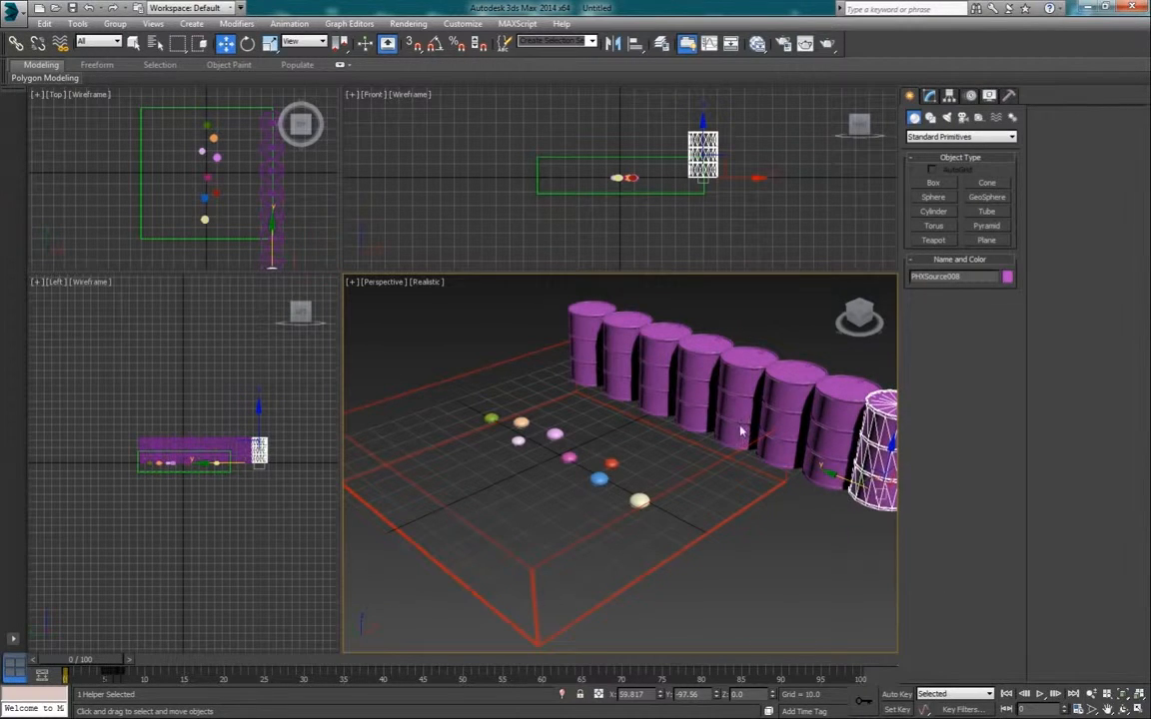
scroll(717, 367, "down", 4)
left_click(729, 358)
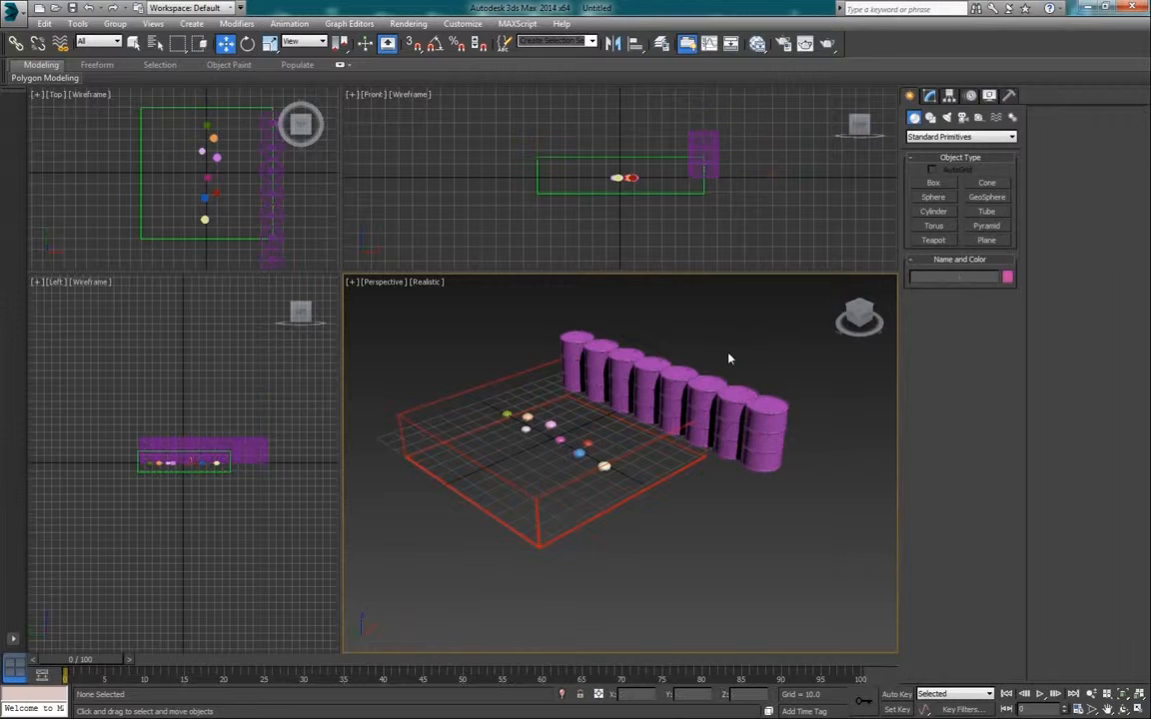
Step: Select all eight sources in the Top view and shift the row about 26 units in positive Y alongside the spheres
left_click(299, 167)
middle_click_drag(300, 220, 257, 210)
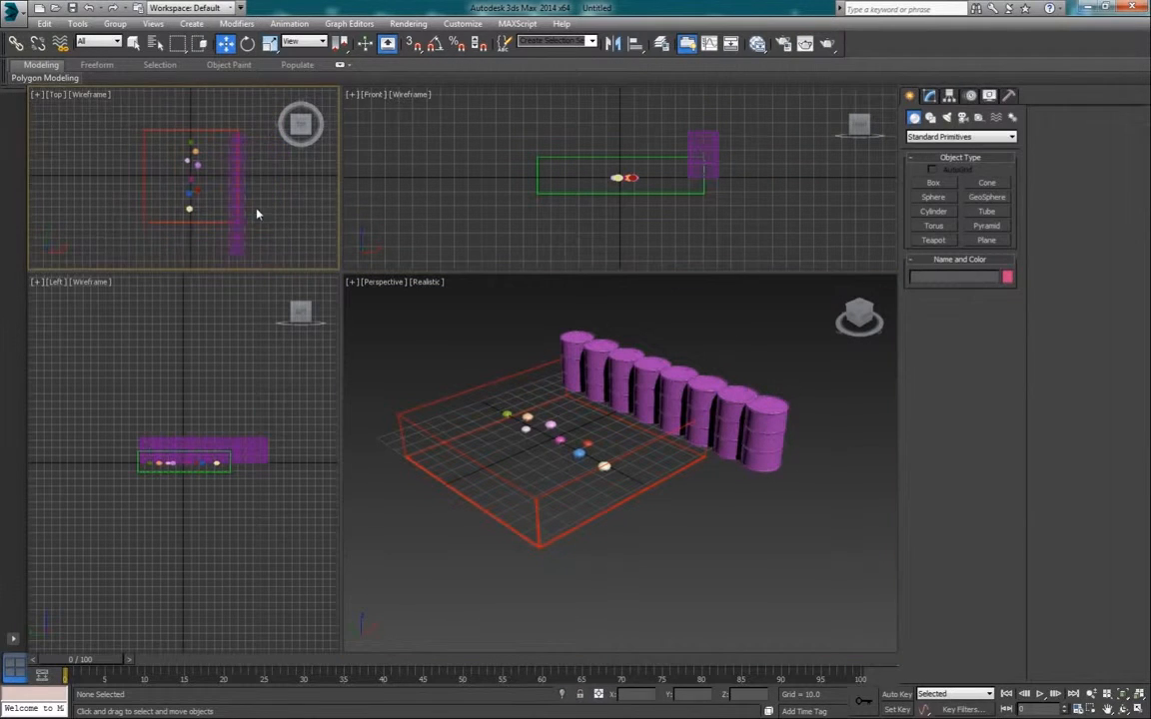
left_click_drag(260, 263, 239, 127)
left_click(457, 332)
middle_click_drag(502, 382, 529, 376)
scroll(572, 410, "up", 3)
Step: Replace Sphere001 with the peach sphere as the target object of the second source
left_click(576, 335)
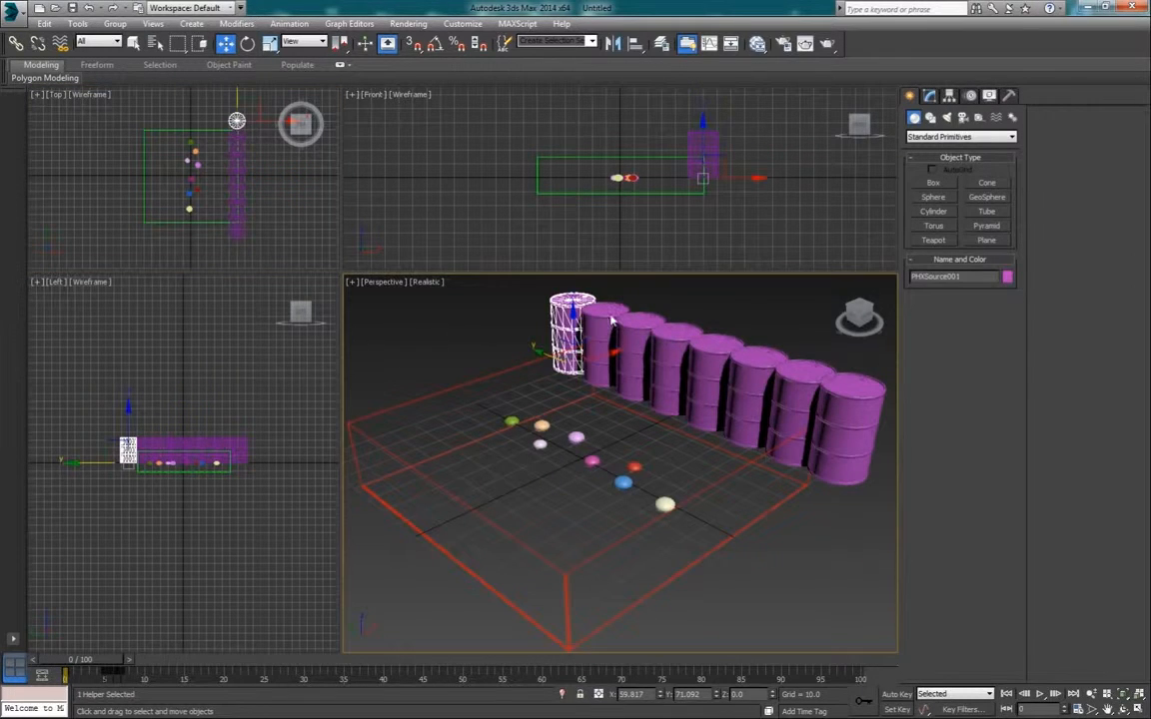
left_click(600, 345)
left_click(929, 96)
left_click(944, 600)
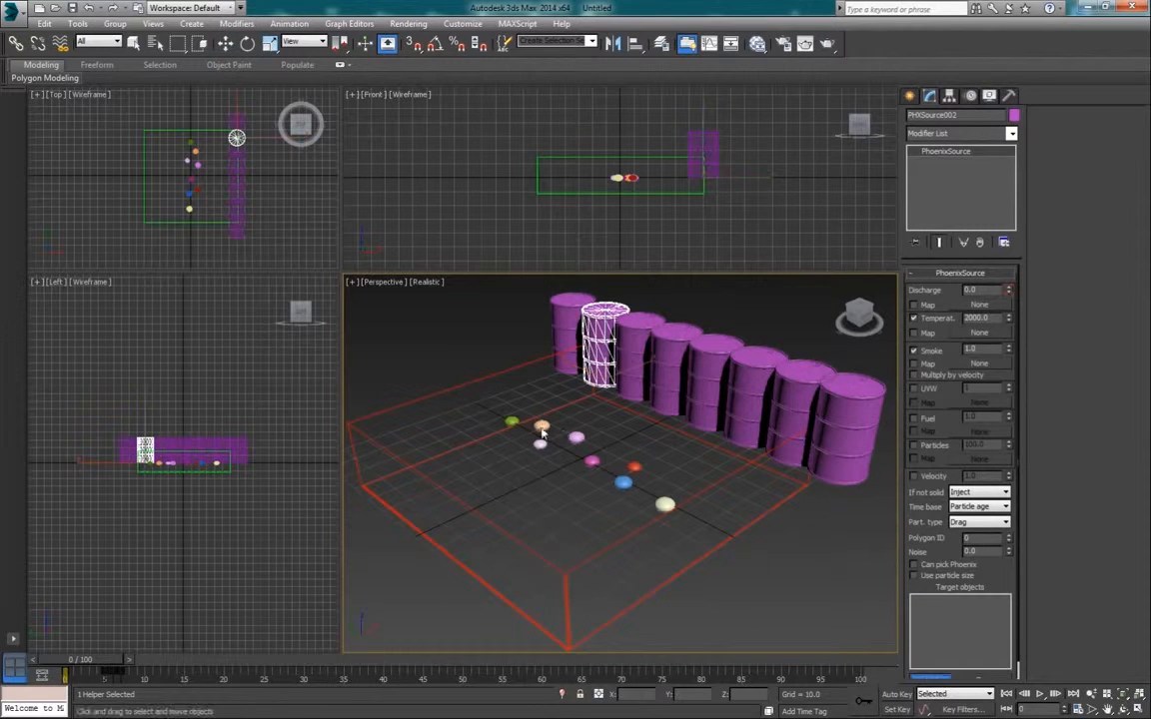
Step: Remove Sphere001 from the third source's target objects and pick the pale, near-white lilac sphere instead
left_click(648, 337)
left_click(954, 603)
left_click(986, 678)
left_click(934, 679)
left_click(540, 446)
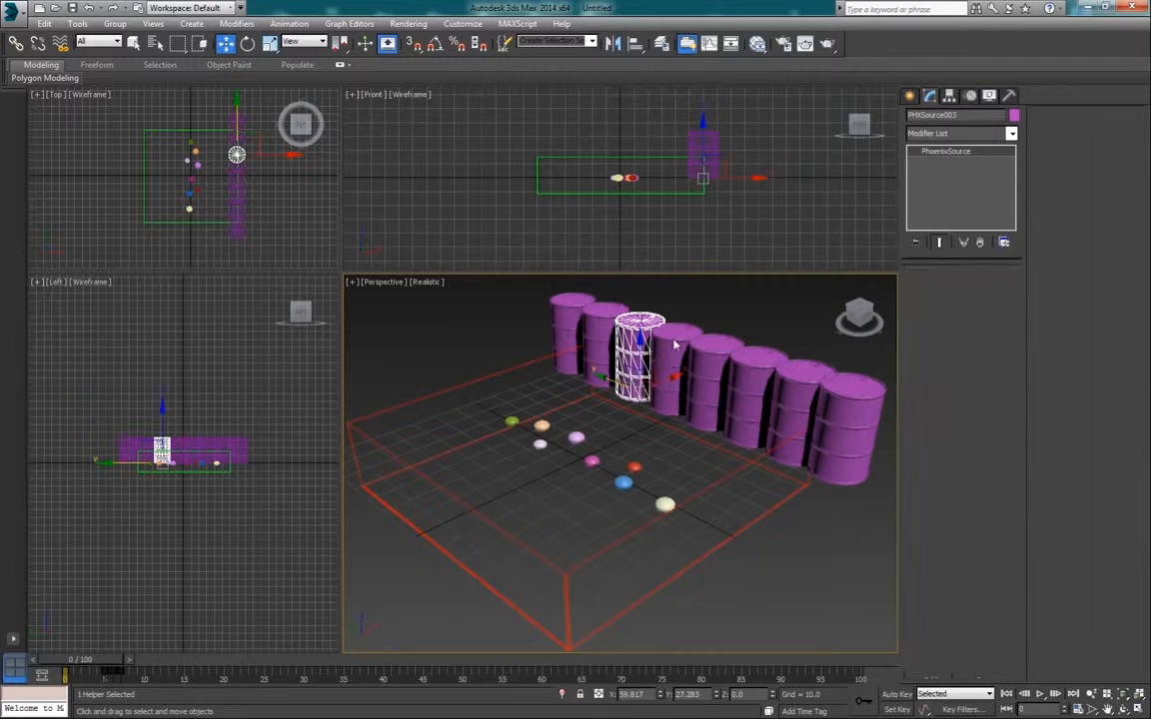
Step: Remove Sphere001 from the fourth source's target objects and pick the violet sphere instead
left_click(676, 342)
left_click(946, 604)
left_click(982, 678)
left_click(937, 679)
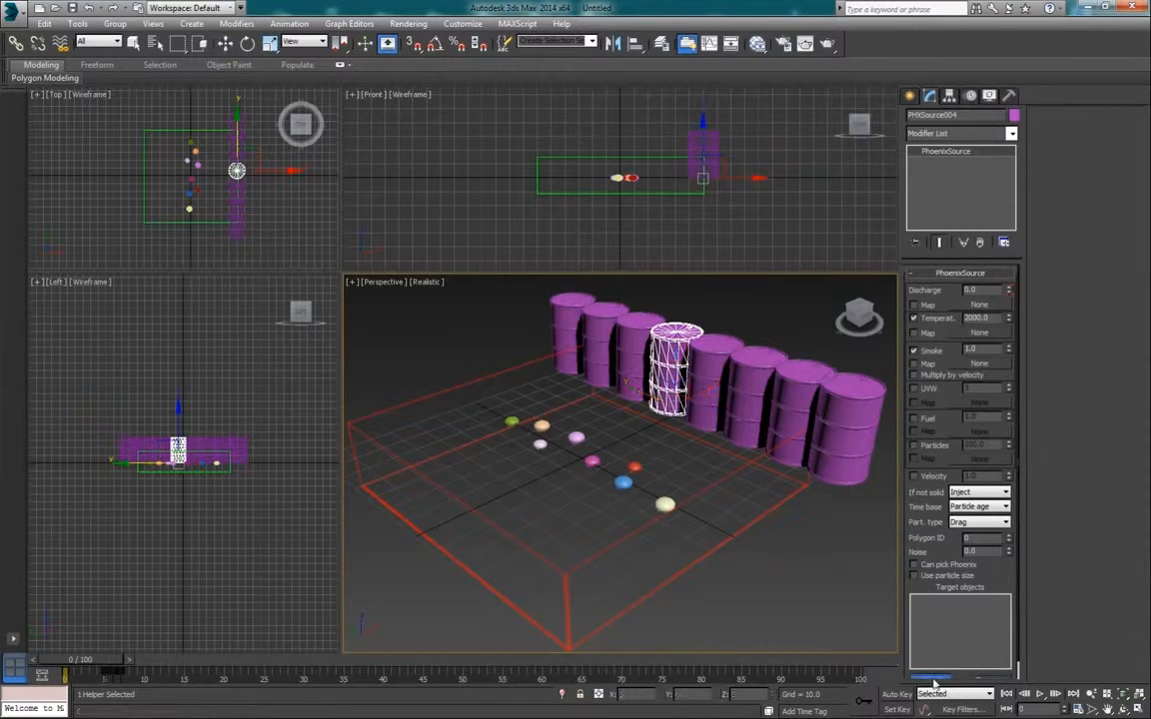
left_click(579, 440)
Step: Remove Sphere001 from the fifth source's target objects and add the magenta sphere as its target
left_click(707, 362)
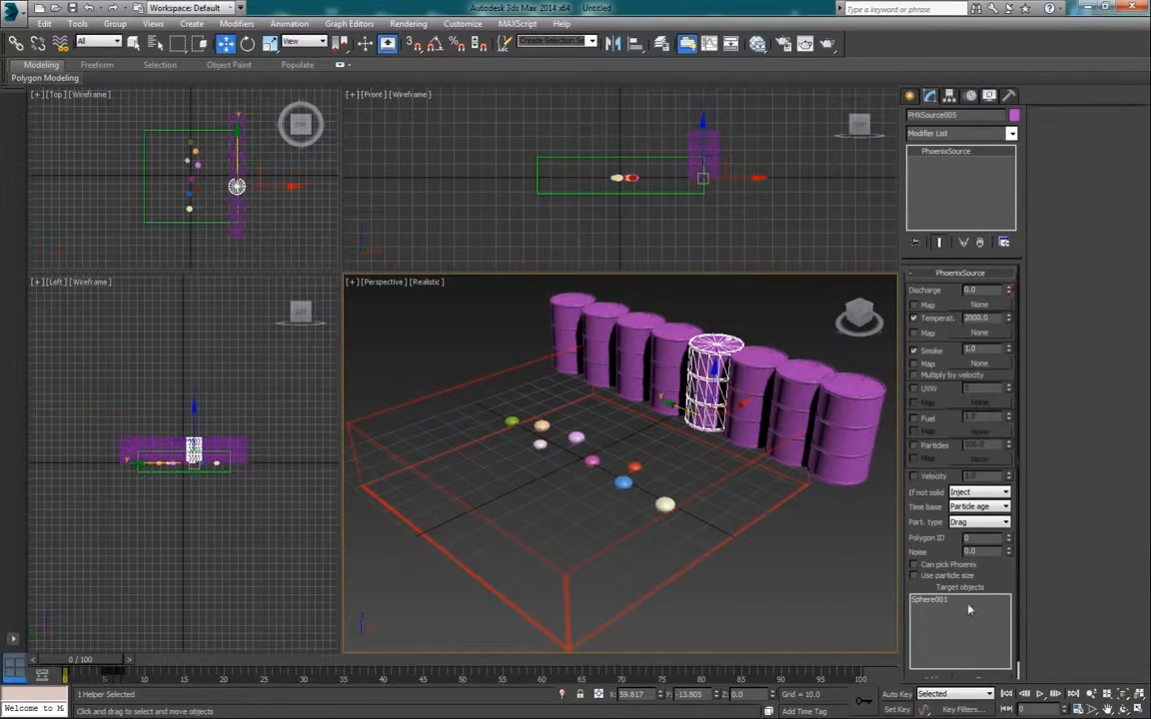
left_click(949, 599)
left_click(986, 680)
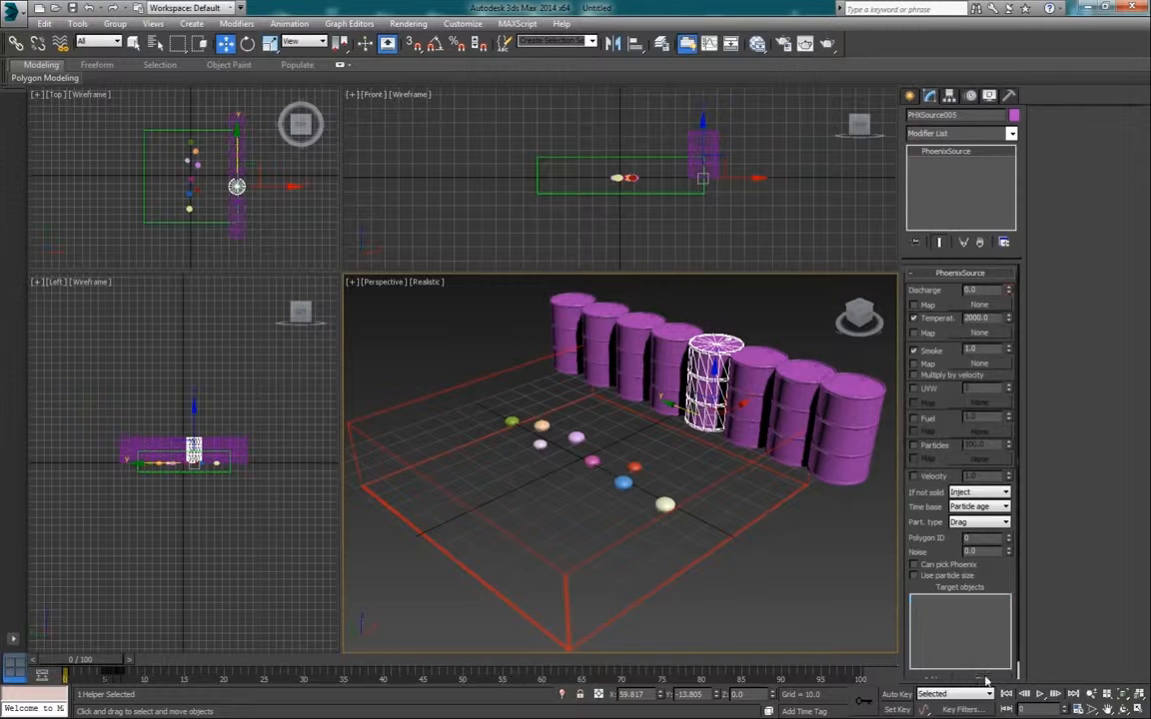
left_click(593, 460)
left_click(718, 395)
left_click(939, 679)
left_click(592, 460)
Step: Remove Sphere001 from the sixth source's target objects and pick the red sphere instead
left_click(749, 371)
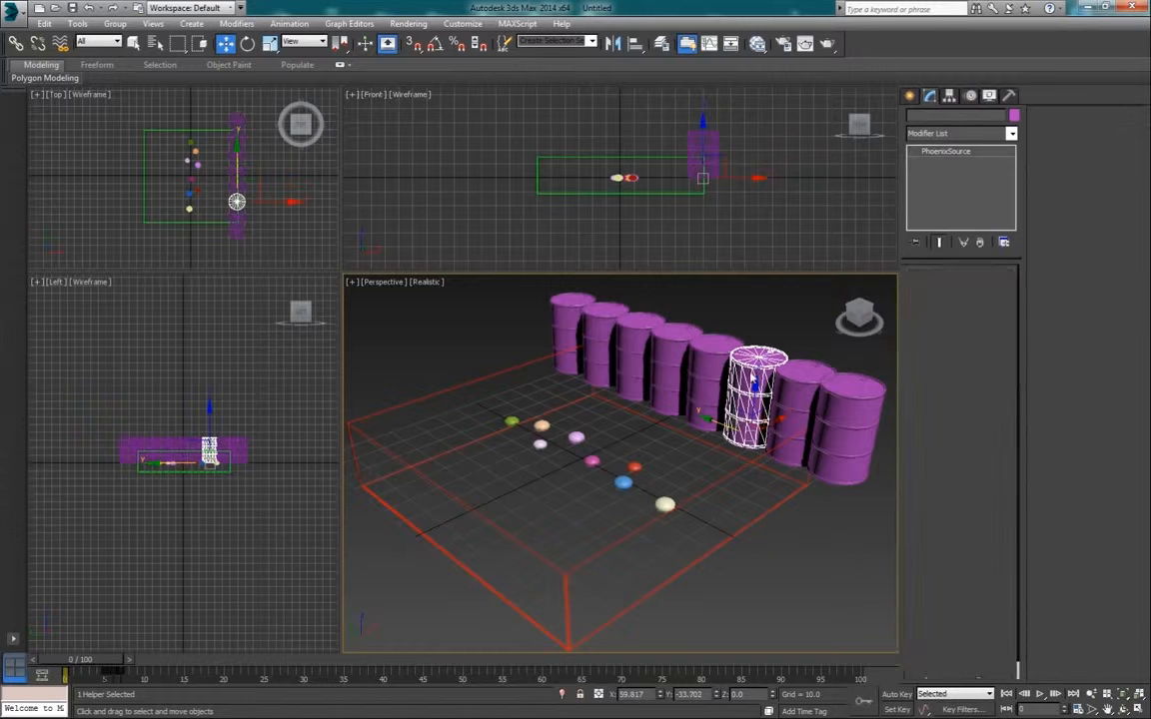
left_click(957, 602)
left_click(984, 680)
left_click(931, 678)
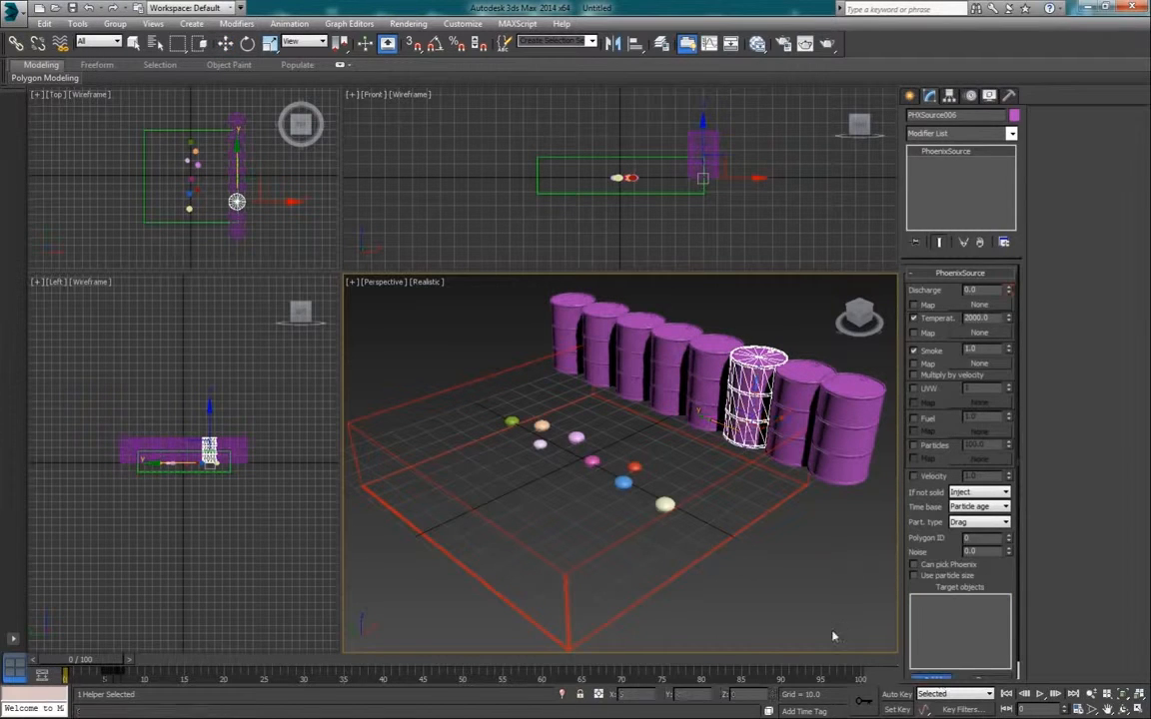
left_click(634, 468)
Step: Remove Sphere001 from the seventh source's target objects and pick the blue sphere instead
left_click(813, 374)
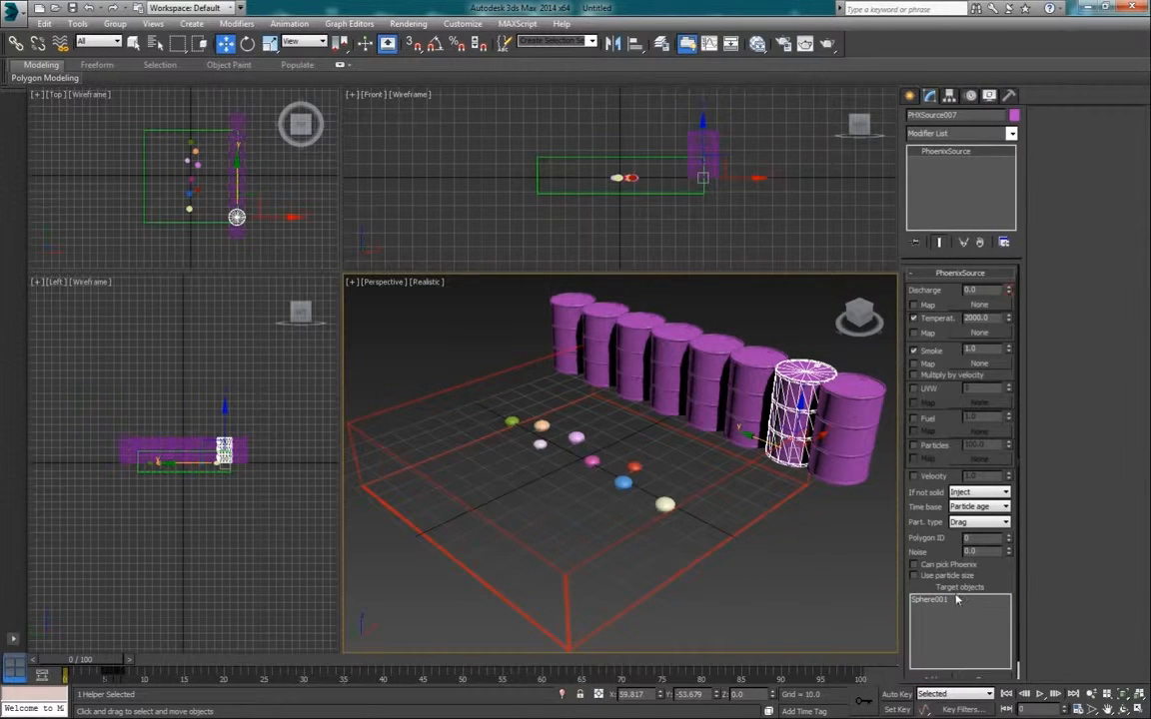
left_click(957, 599)
left_click(984, 680)
left_click(931, 678)
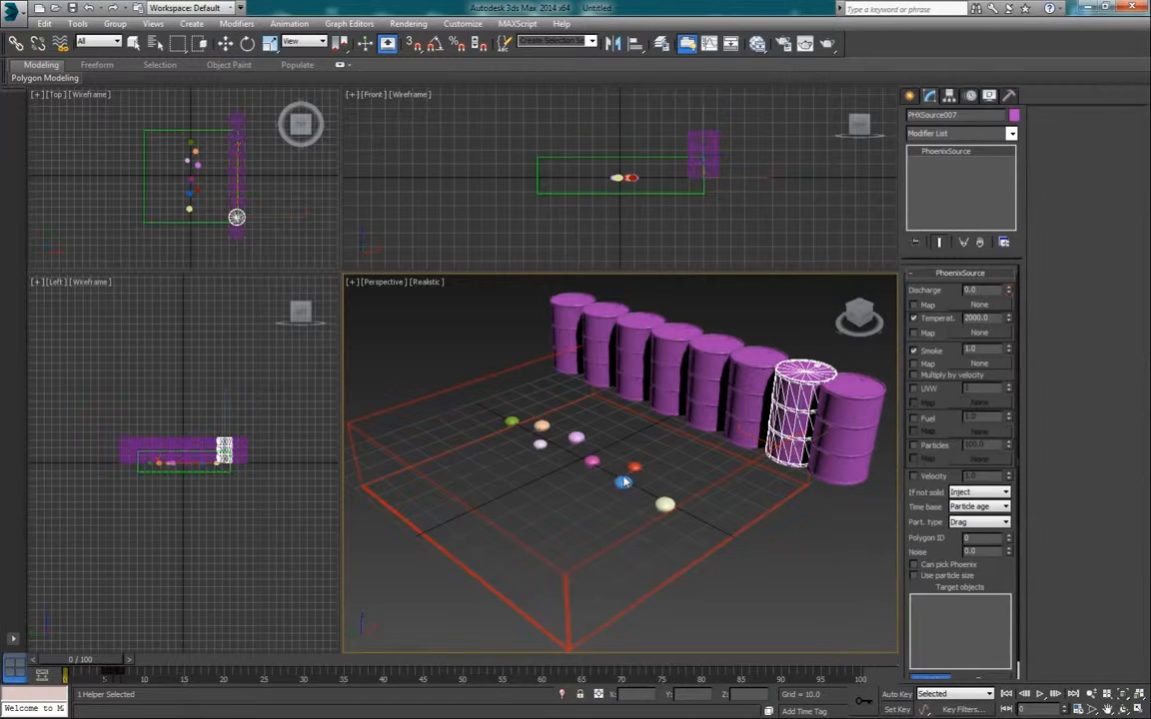
left_click(624, 482)
Step: Remove Sphere001 from the eighth source's target objects and pick the cream sphere at the row's end instead
left_click(850, 401)
left_click(949, 600)
left_click(984, 680)
left_click(931, 678)
left_click(665, 506)
Step: Check the target object assigned to each of the eight Phoenix sources, one after another along the row
left_click(578, 317)
left_click(609, 328)
left_click(644, 338)
left_click(689, 348)
left_click(731, 355)
left_click(755, 362)
left_click(804, 381)
left_click(843, 394)
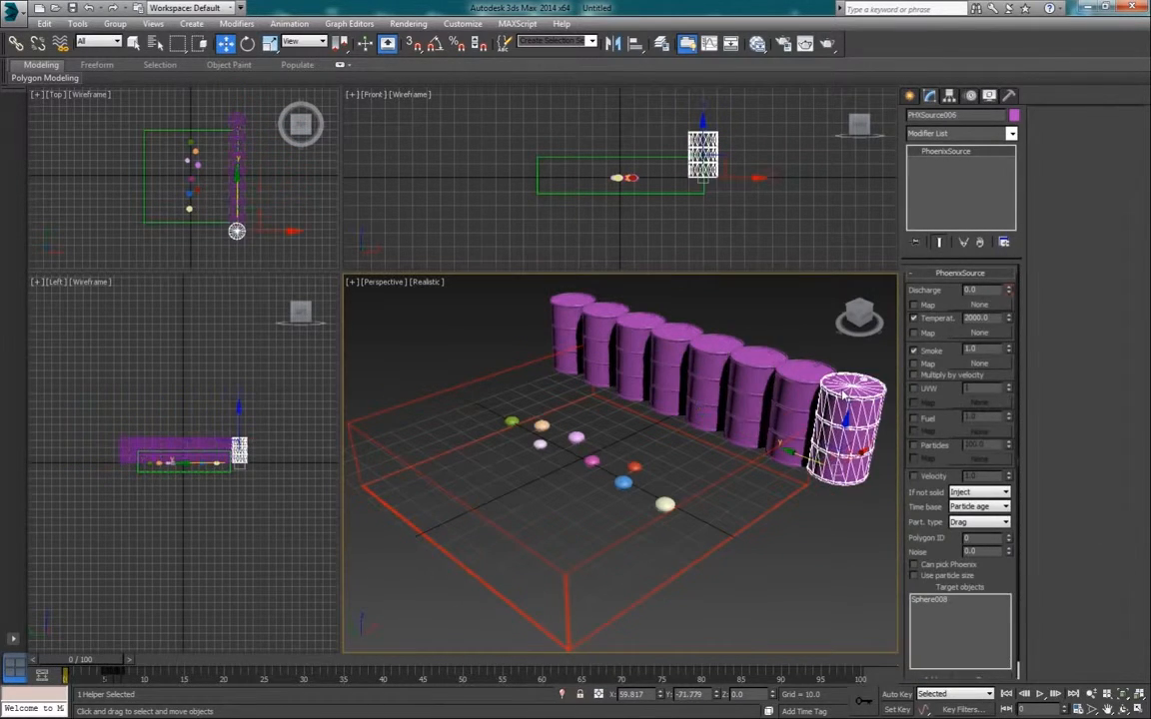
Step: Add Sphere002 through Sphere005, the orange, white, pink and magenta spheres, to the Phoenix grid's interaction exclude list
left_click(545, 378)
scroll(1076, 506, "down", 2)
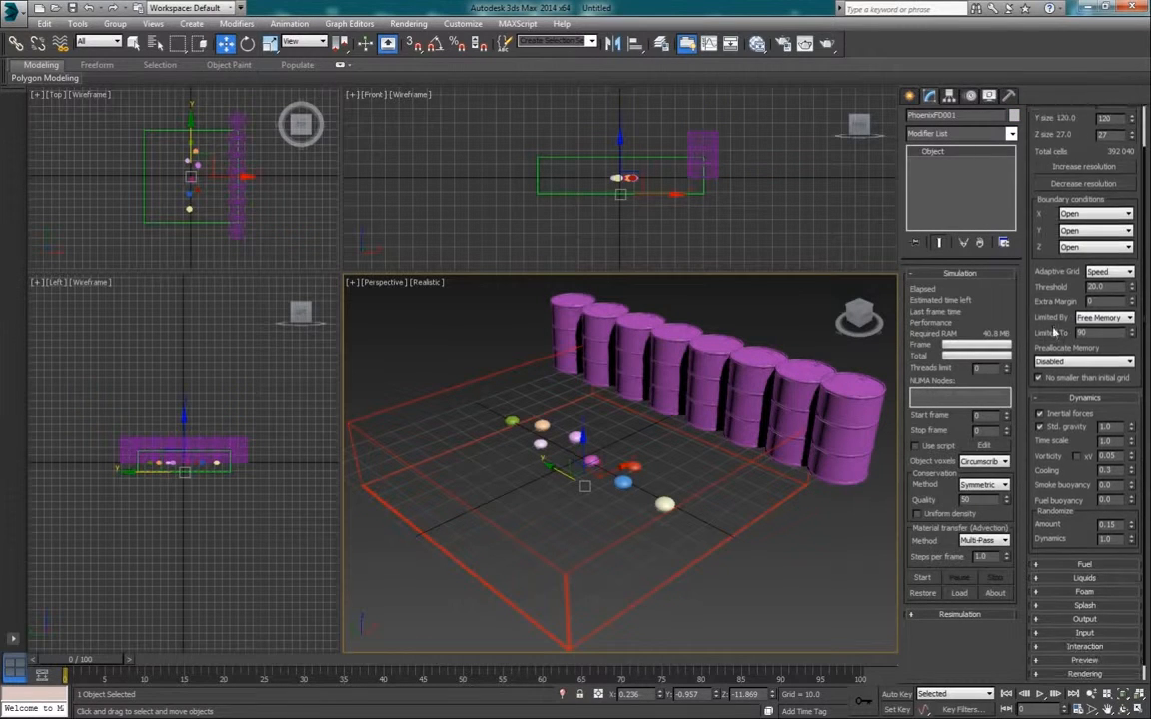
left_click(1085, 632)
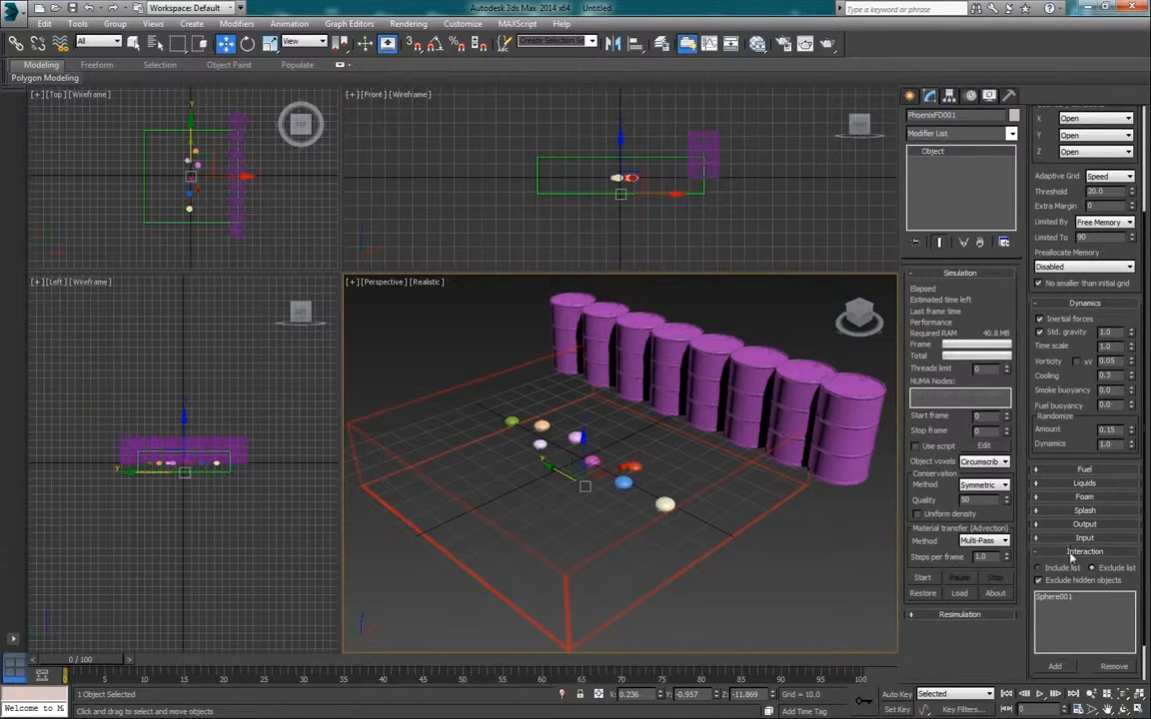
left_click(1056, 666)
left_click(545, 429)
left_click(1057, 666)
left_click(540, 444)
left_click(1065, 667)
left_click(593, 468)
left_click(593, 462)
Step: Add the red, blue and cream spheres, Sphere006 to Sphere008, to the grid's interaction exclude list
left_click(1056, 664)
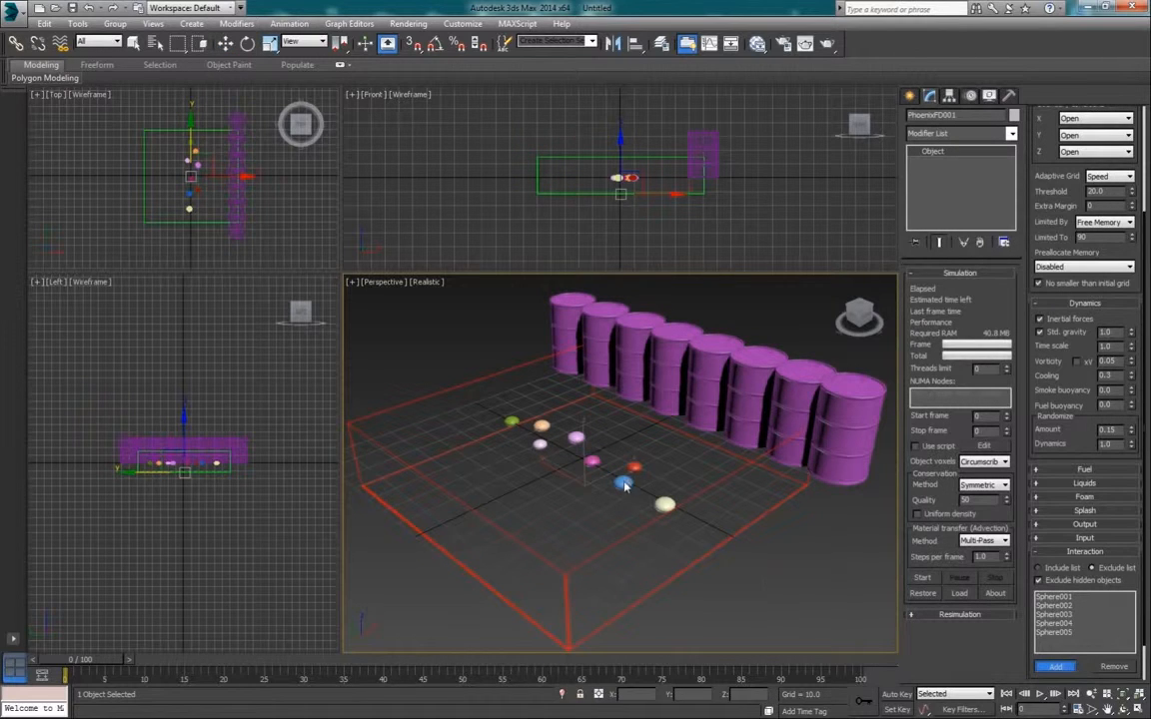
left_click(634, 467)
left_click(1055, 666)
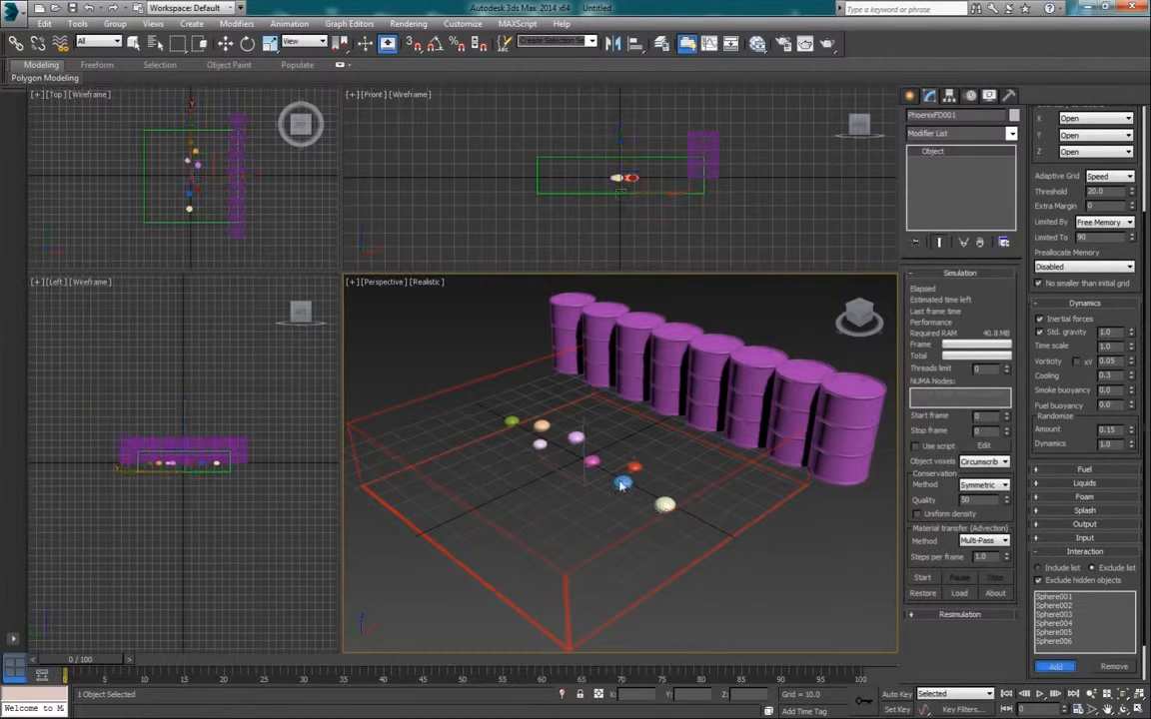
left_click(623, 484)
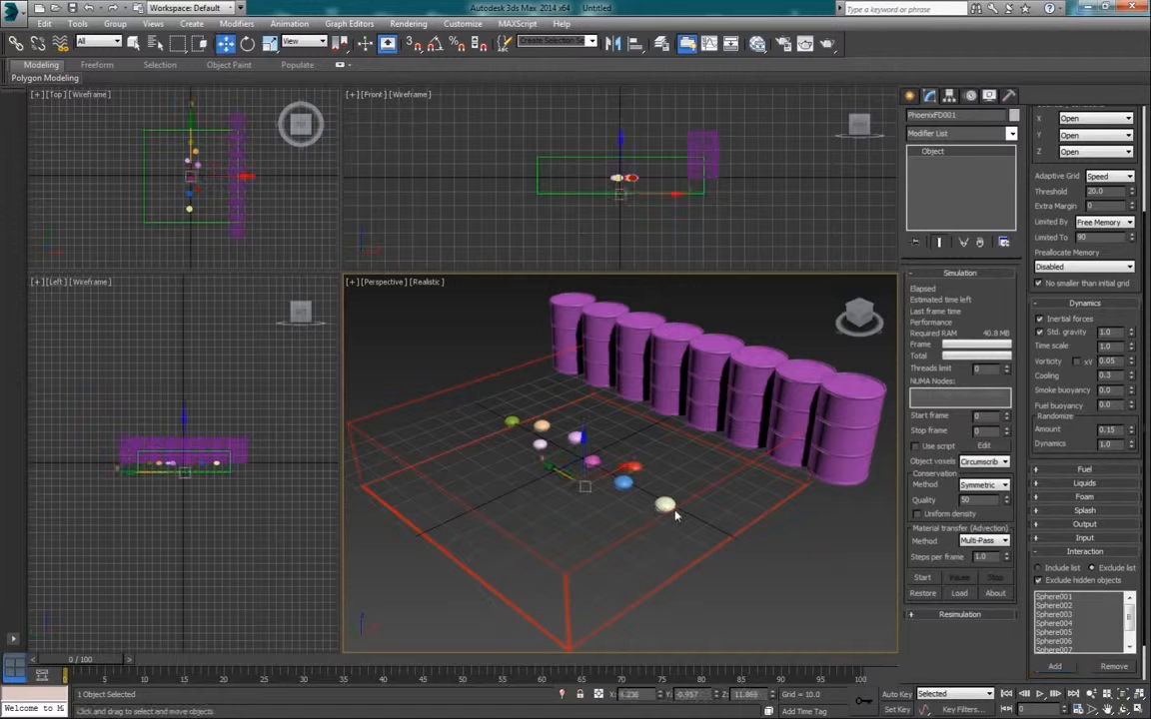
scroll(1056, 606, "down", 2)
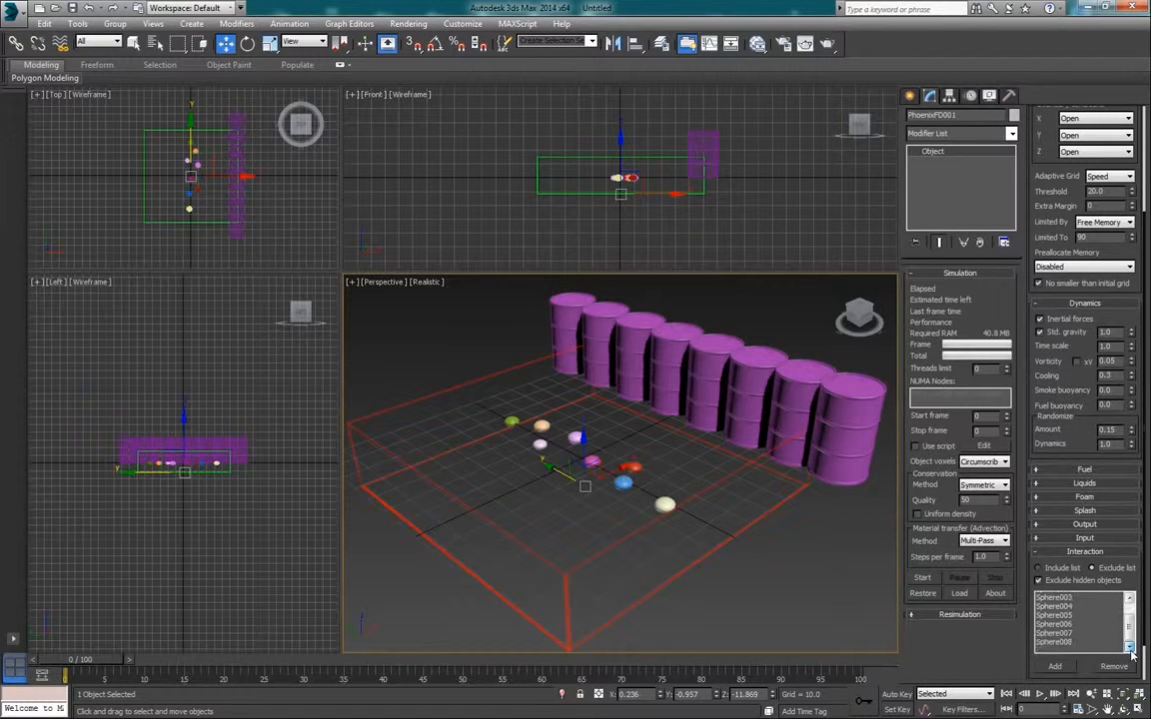
Step: Create a ground box under the whole grid and source row, about 157.5 long, 166.4 wide and -18.6 high
left_click(540, 387)
middle_click_drag(495, 391, 510, 402)
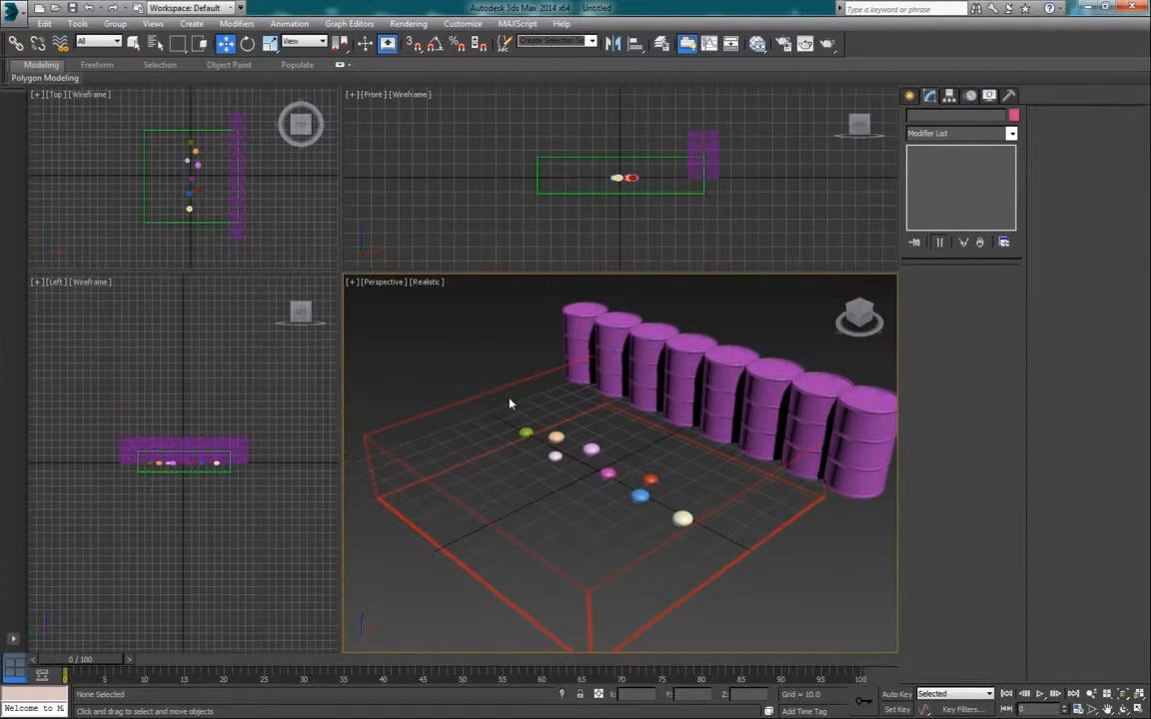
left_click(913, 99)
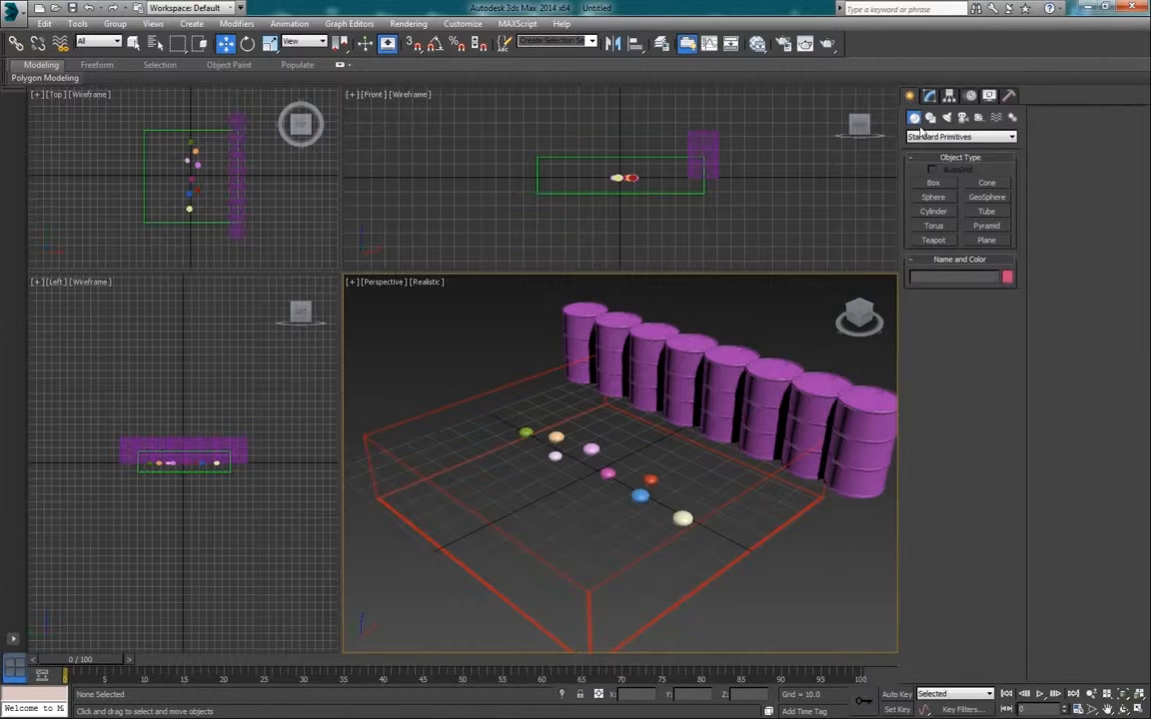
left_click(931, 183)
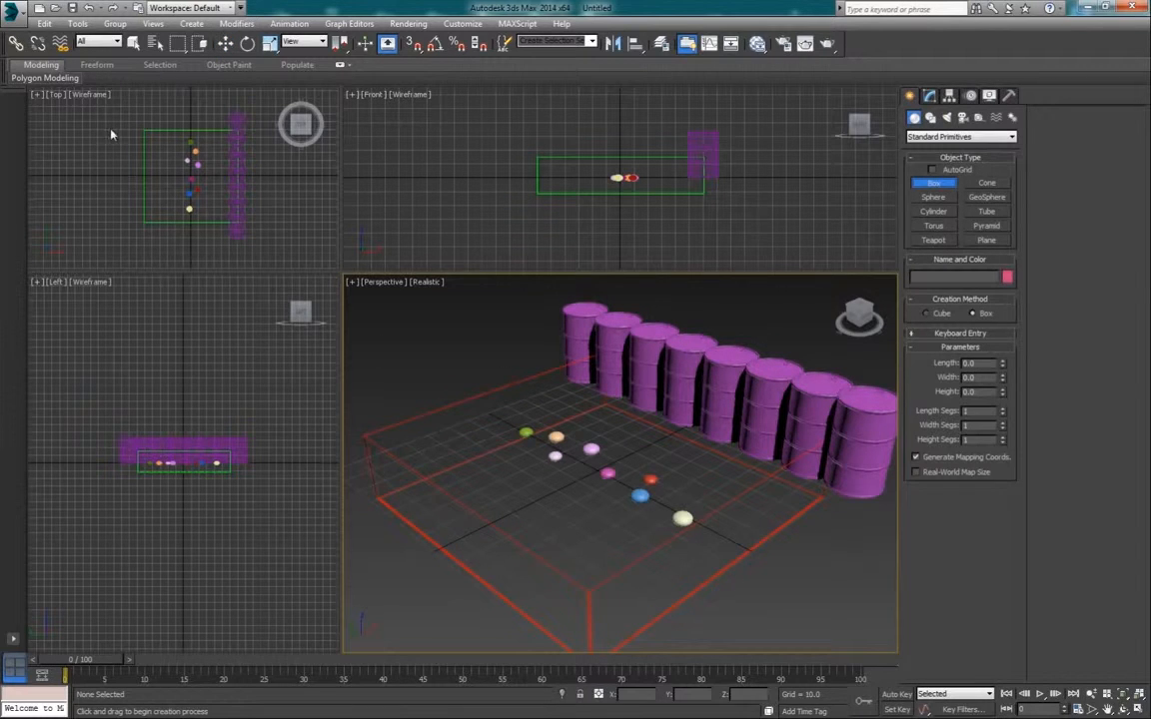
left_click_drag(128, 120, 257, 245)
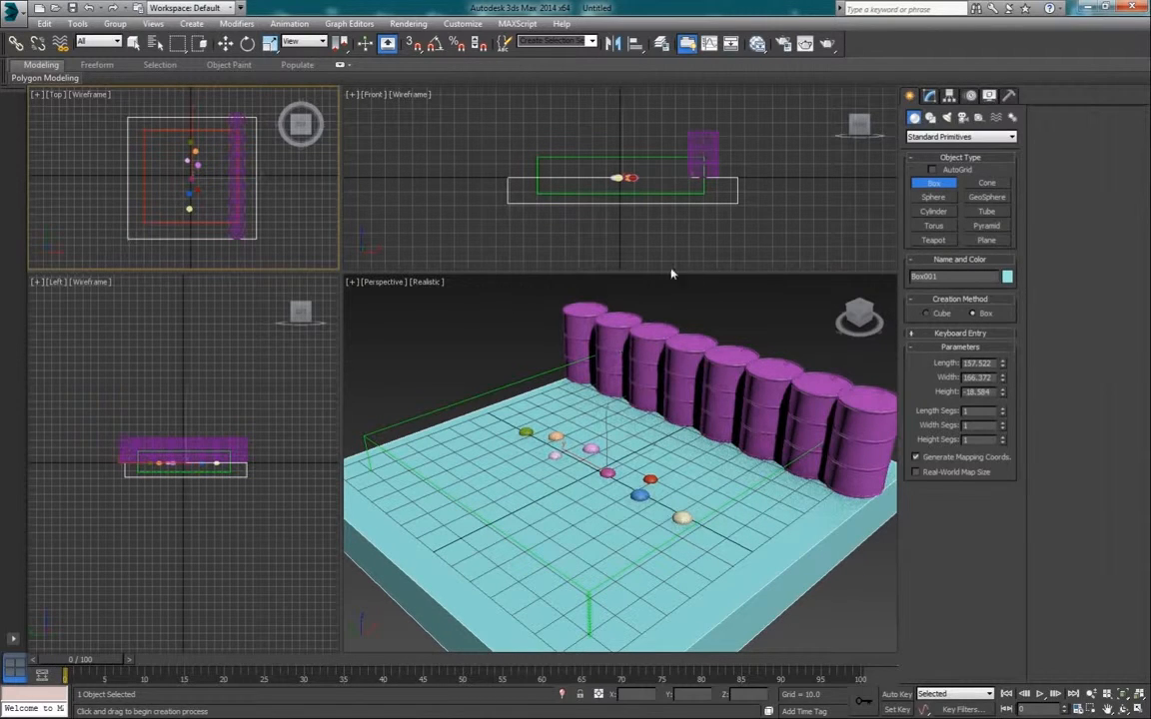
Step: Move the ground box down just below the spheres, to a Z position of about -3.45
right_click(646, 188)
key("w")
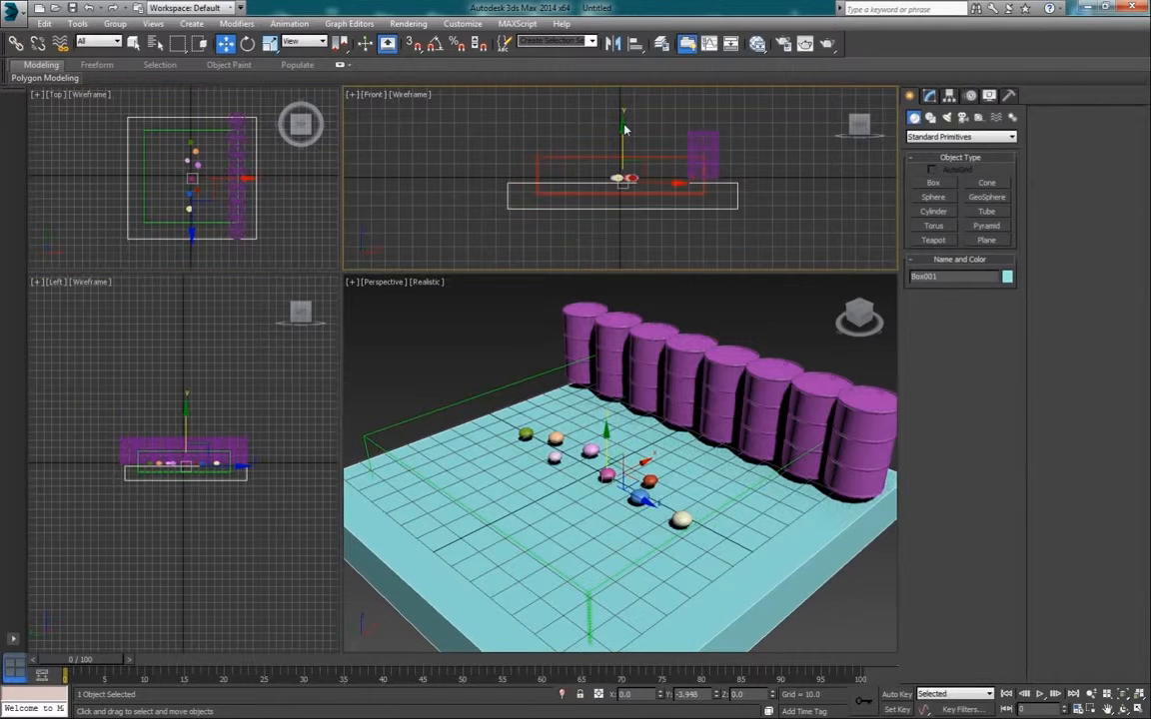
key("z")
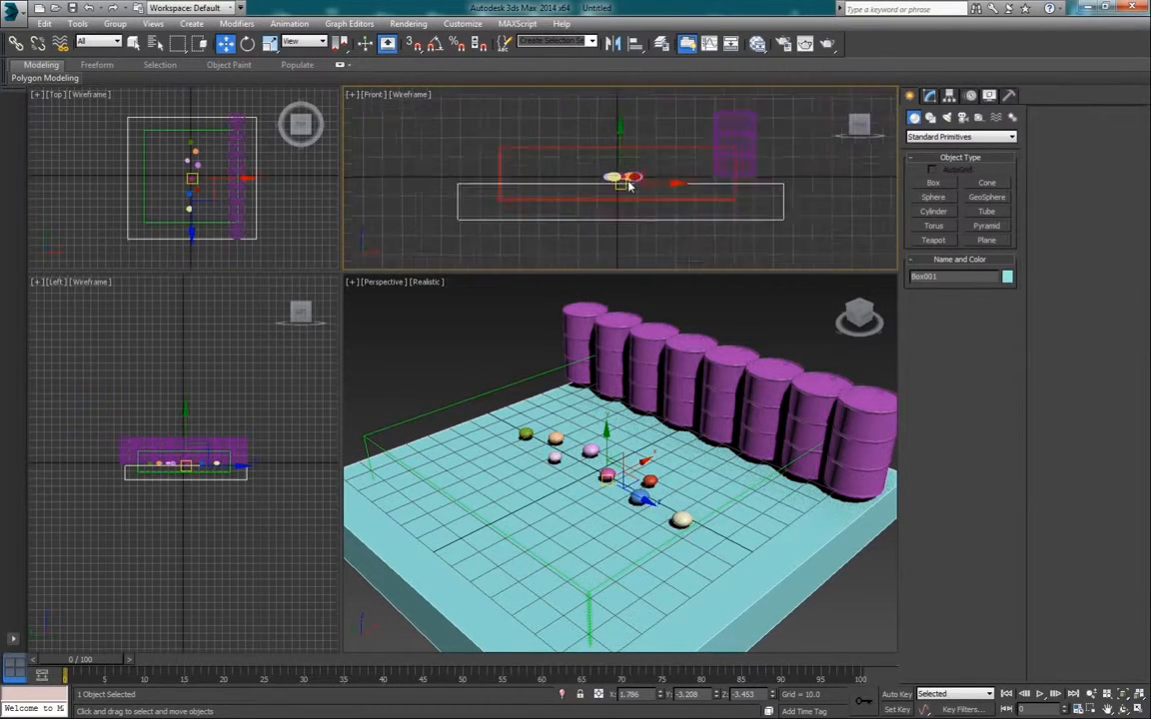
scroll(640, 186, "down", 5)
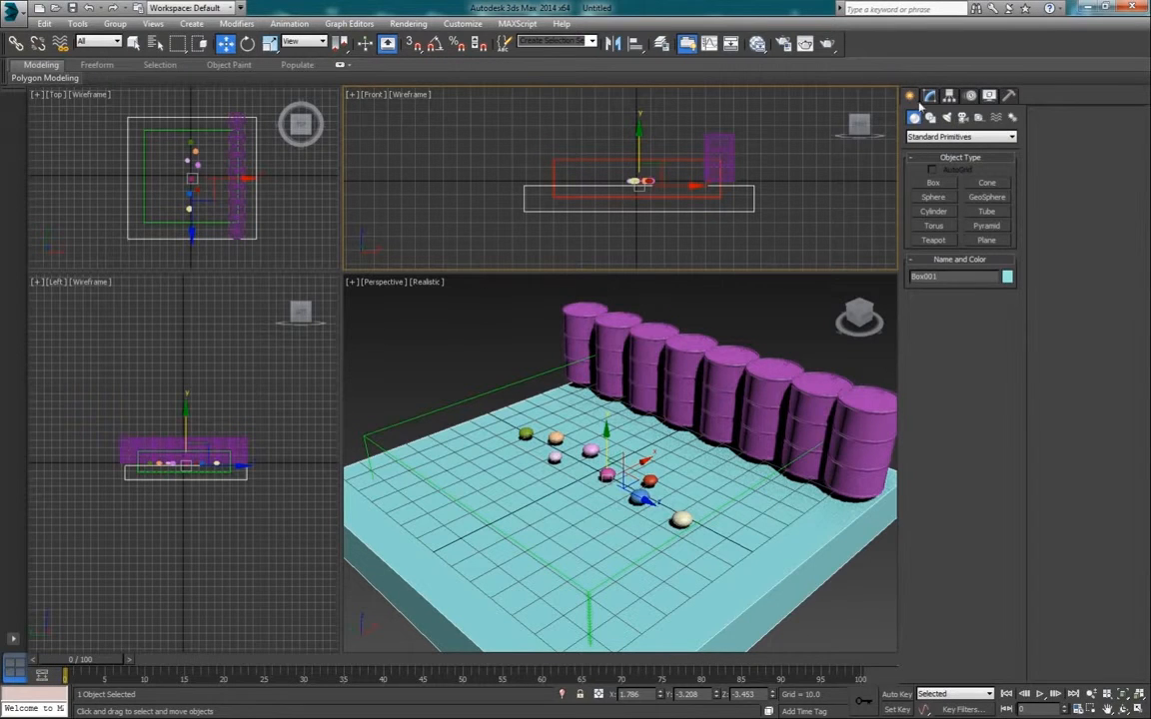
Step: Create a second, slightly larger box around the ground box, about 171.7 long, 190.3 wide and -14.2 high
left_click(933, 183)
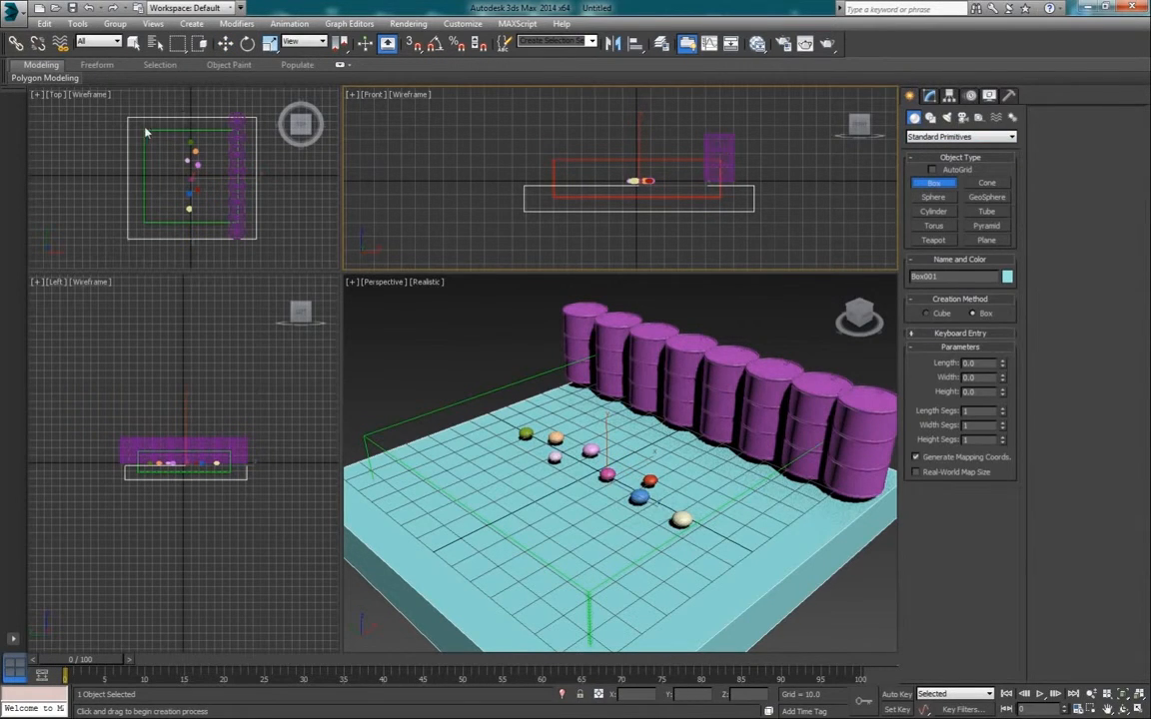
left_click_drag(118, 119, 265, 246)
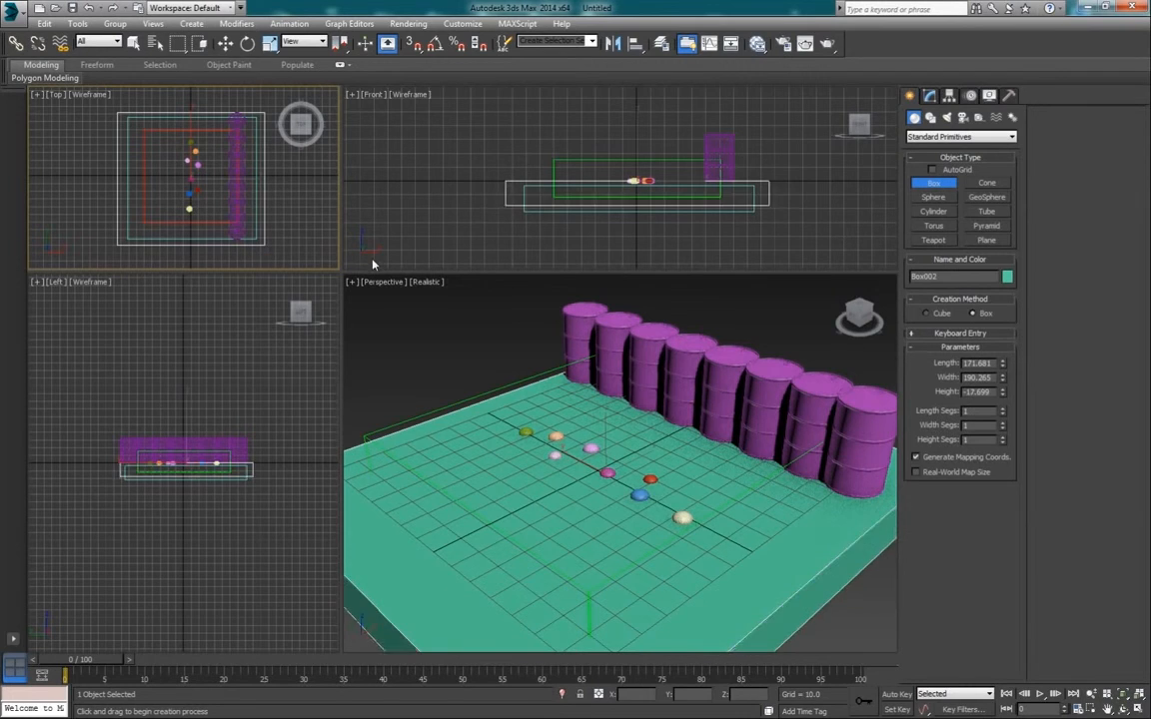
left_click(448, 260)
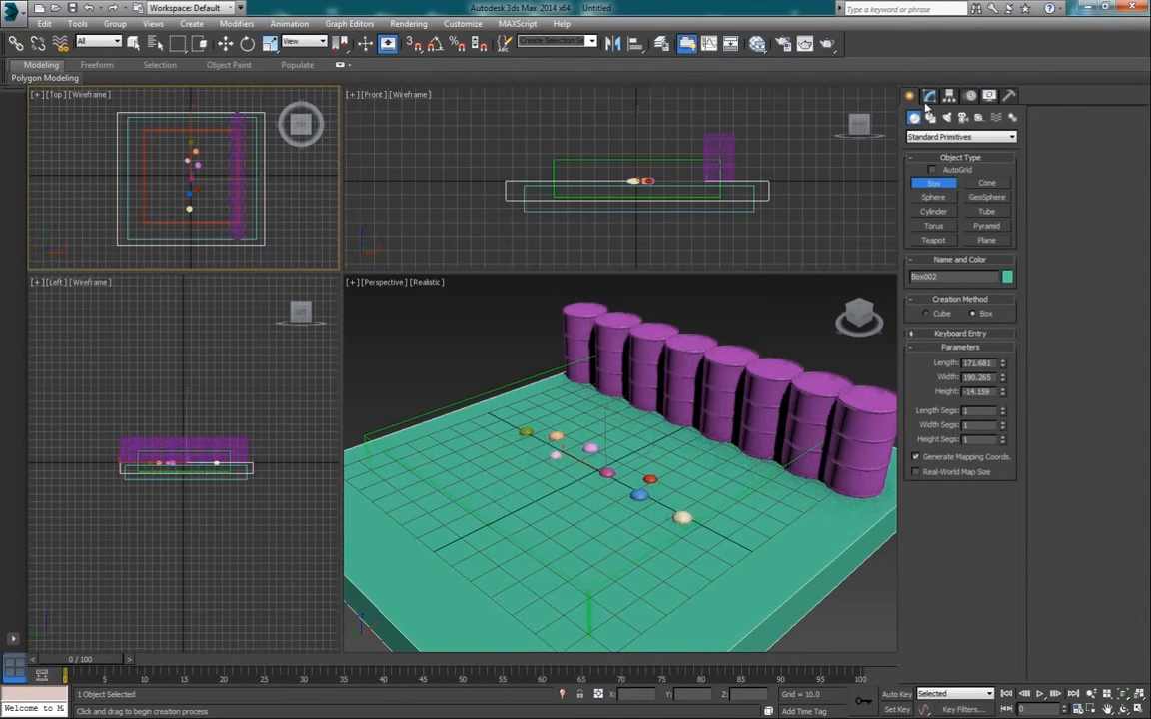
left_click(688, 167)
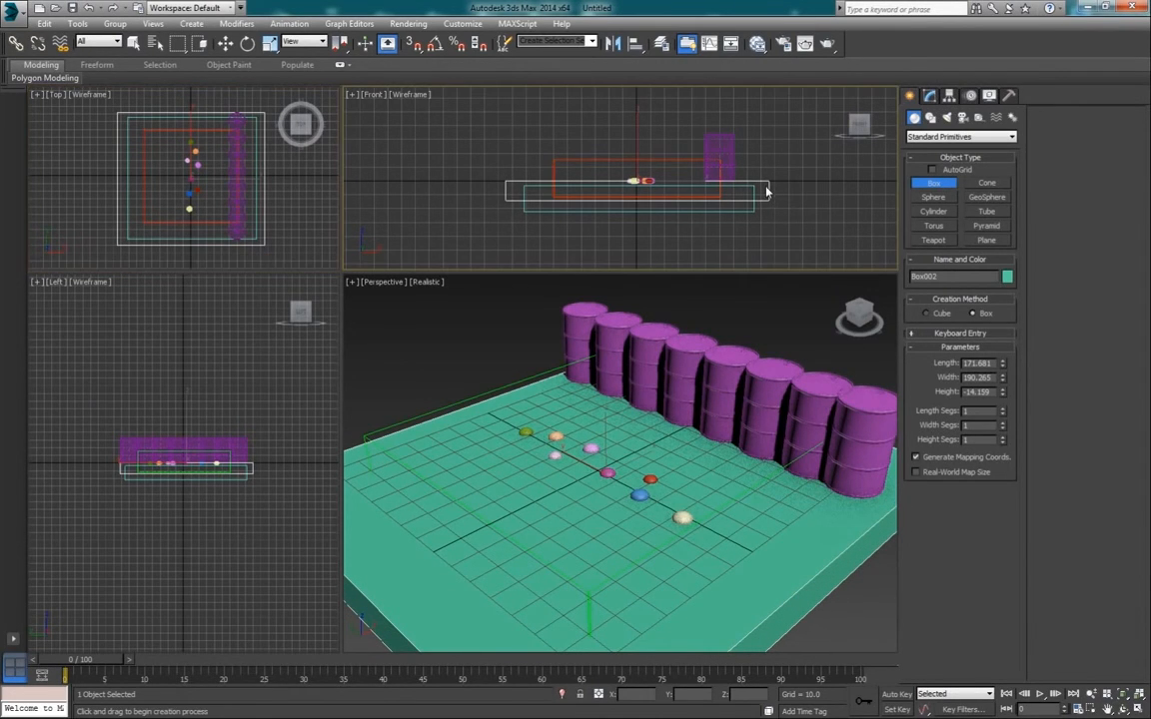